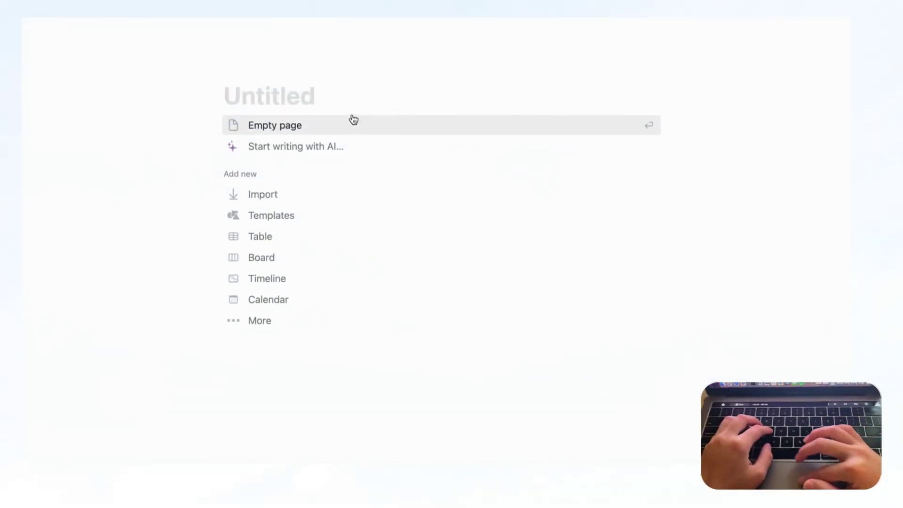
- Title the new page Meeting Tracker and add a cover image
type("Me")
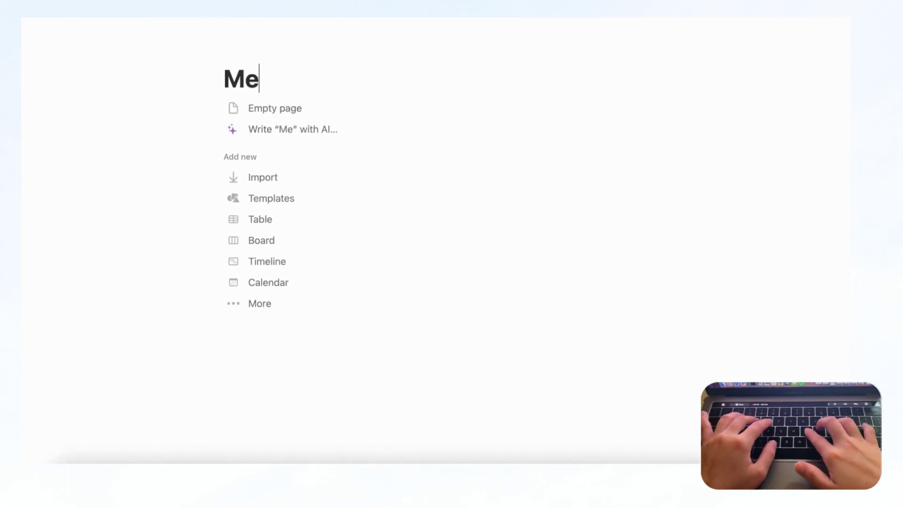
type("eting Tracker")
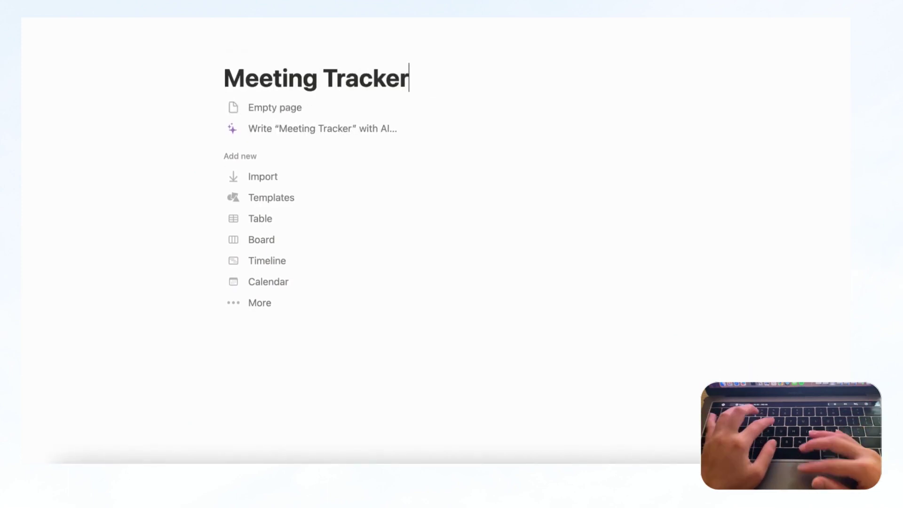
left_click(323, 60)
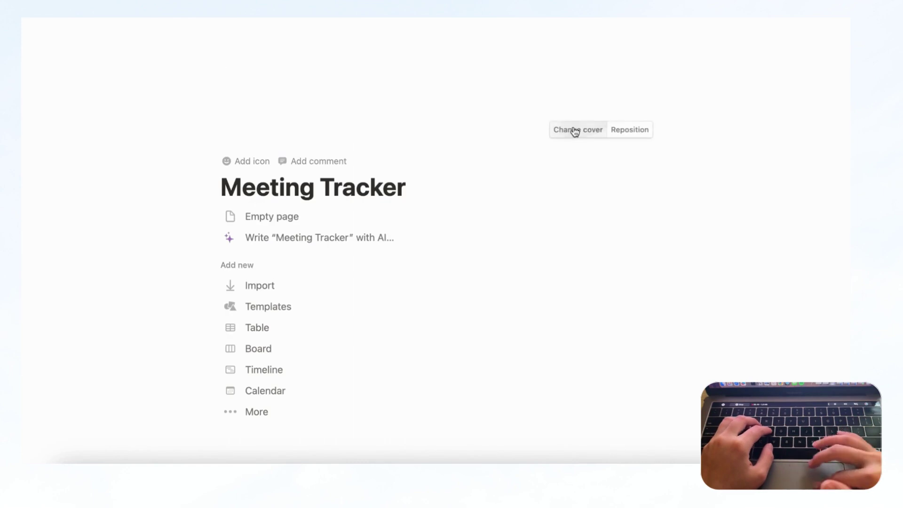
- Replace the page cover with a light blue mountain image from an Unsplash search for "blue"
left_click(581, 133)
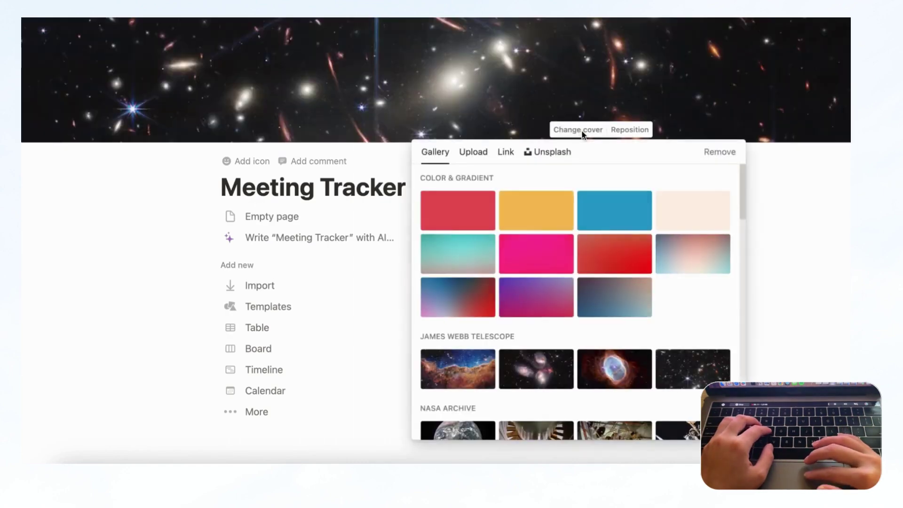
left_click(555, 156)
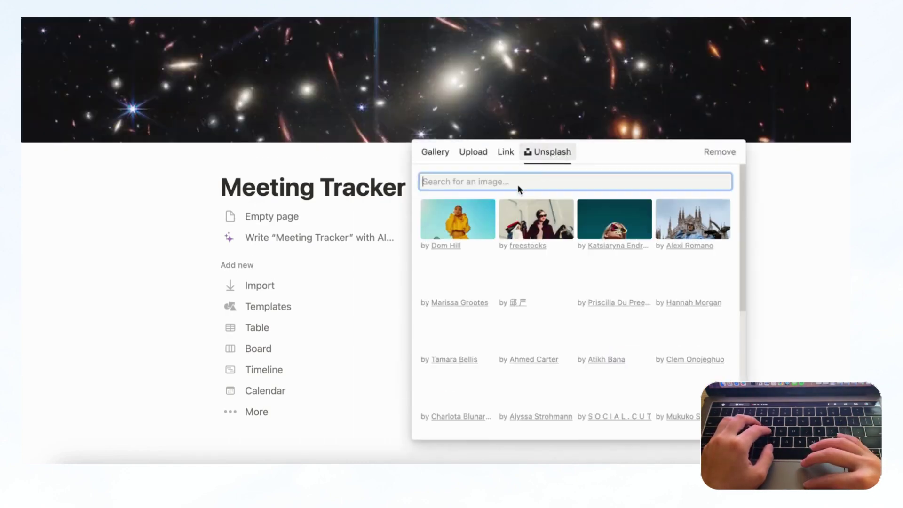
type("blue")
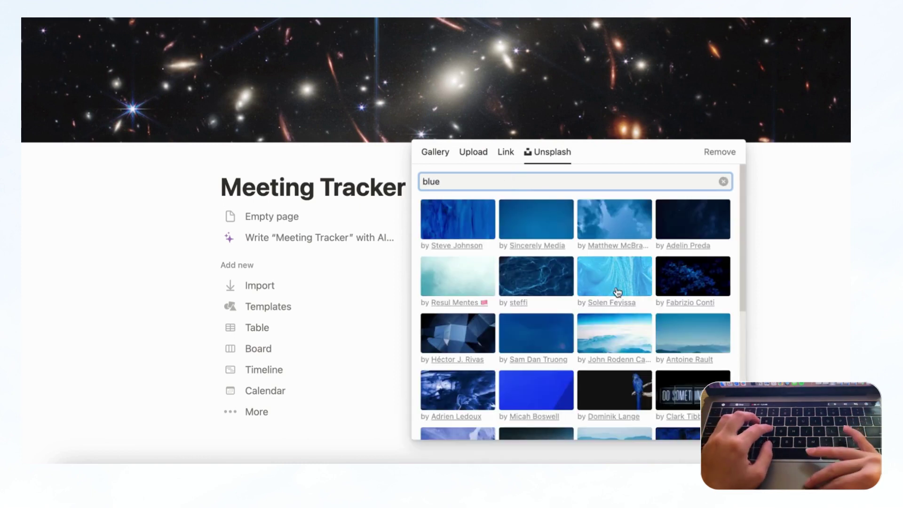
scroll(618, 292, "down", 1)
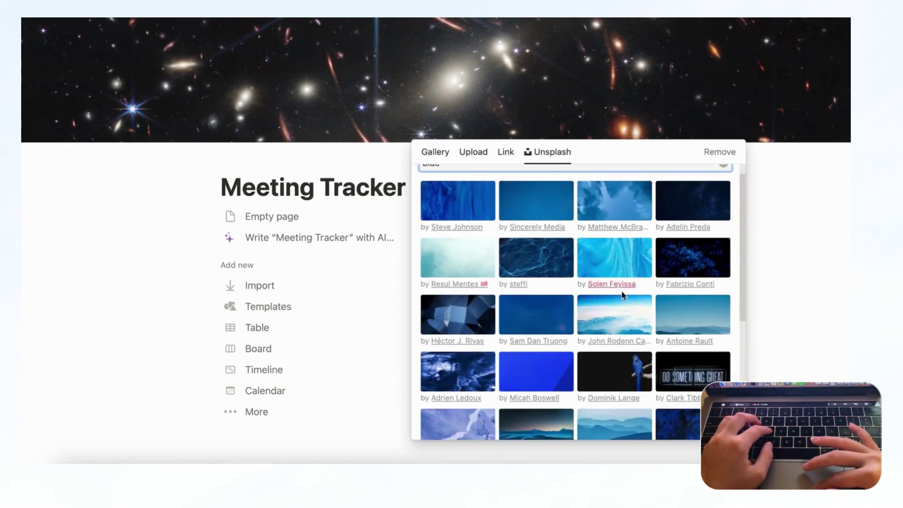
left_click(617, 318)
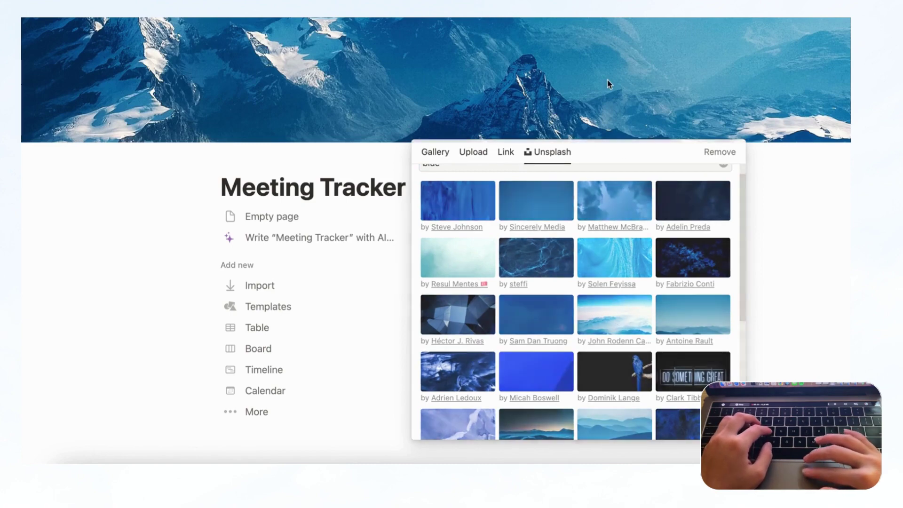
- Reposition the cover image so the blue mountain peaks sit along its lower edge, and save the position
left_click(610, 85)
left_click(630, 129)
left_click_drag(621, 79, 591, 256)
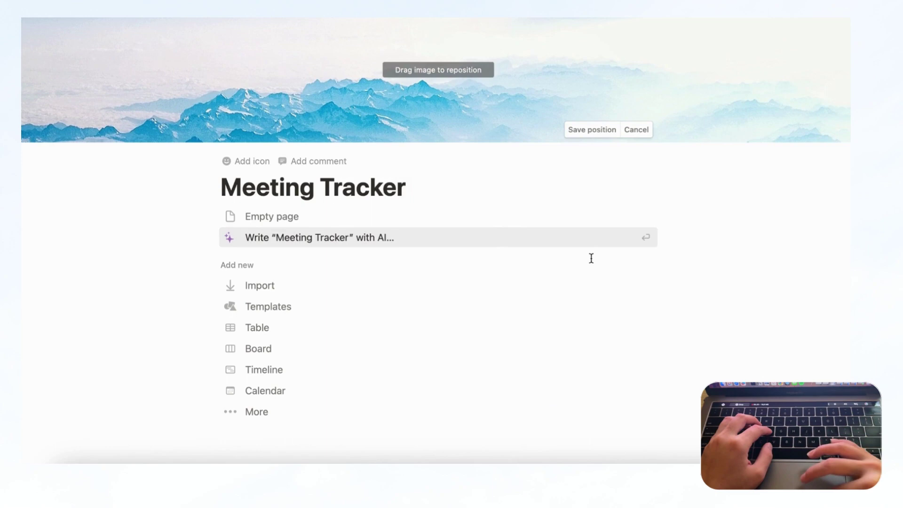
left_click(587, 129)
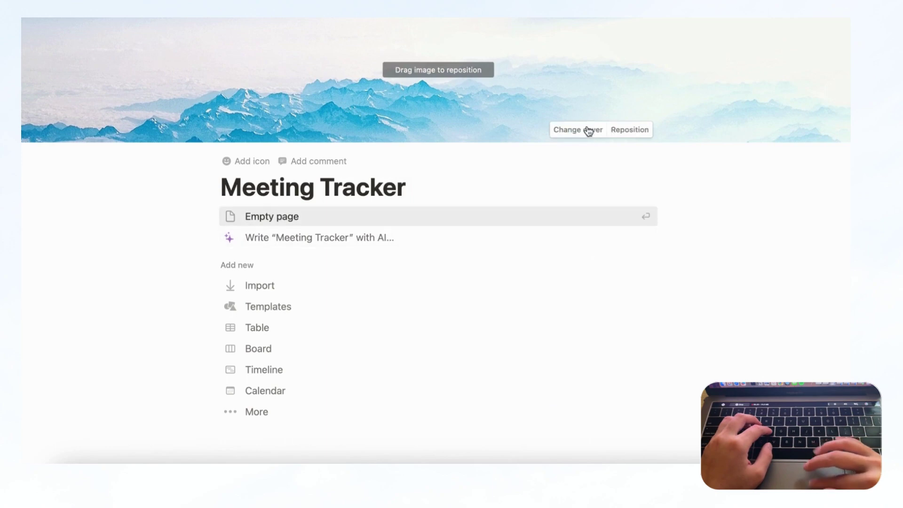
- Set the page icon to the pencil-in-square icon, found by filtering the icons for "write"
left_click(253, 161)
left_click(238, 149)
left_click(176, 181)
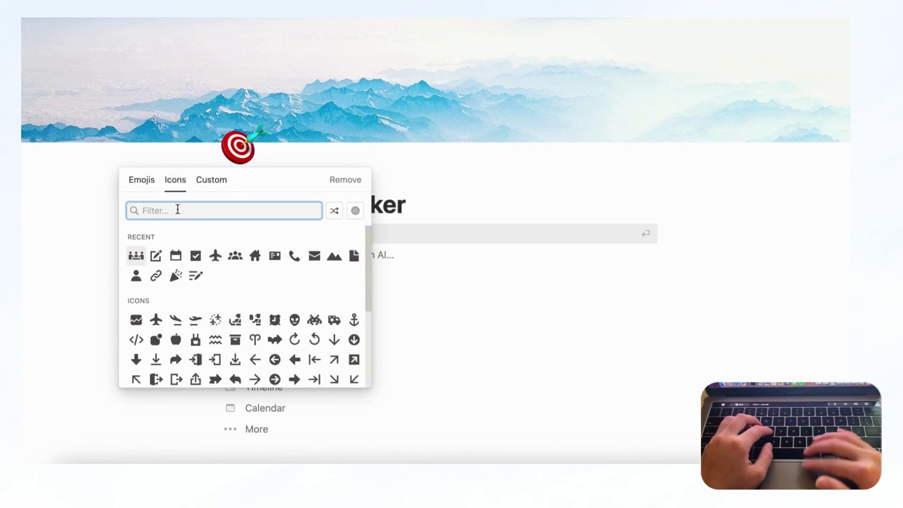
type("writing")
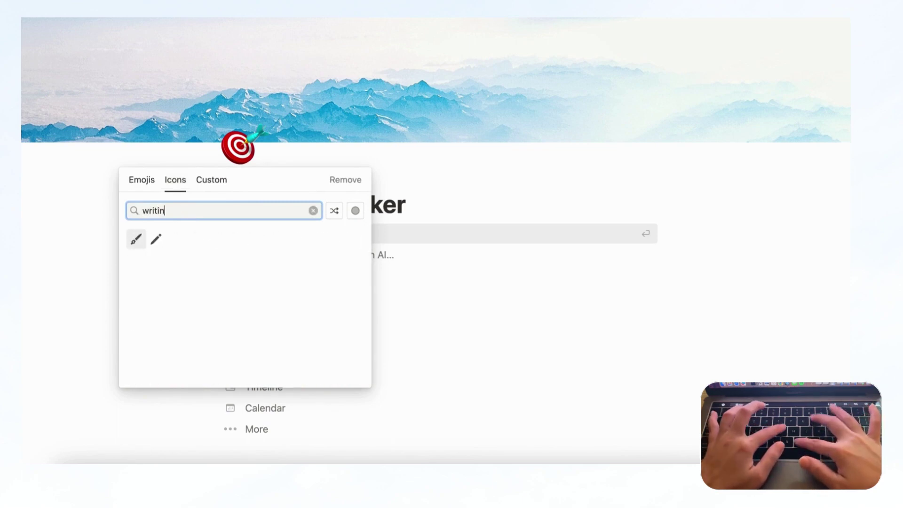
key("BackSpace")
key("BackSpace")
key("BackSpace")
type("e")
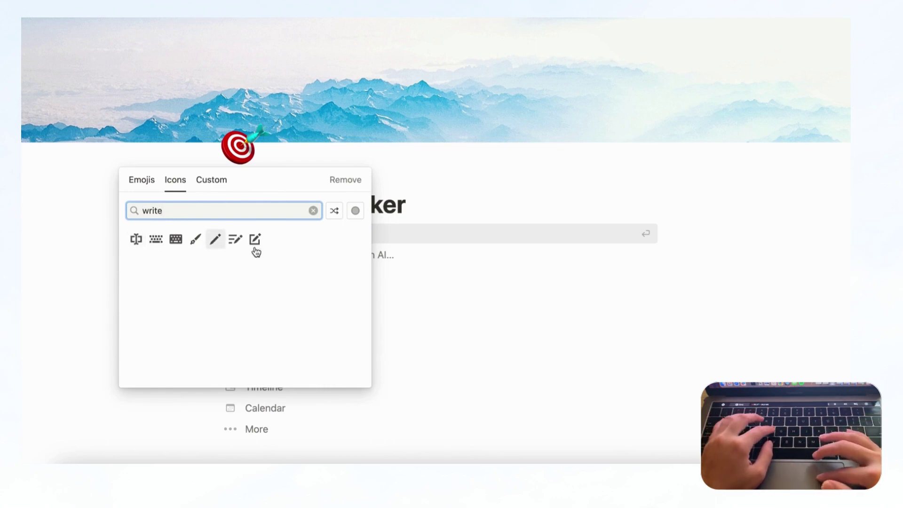
mouse_move(254, 241)
left_click(214, 260)
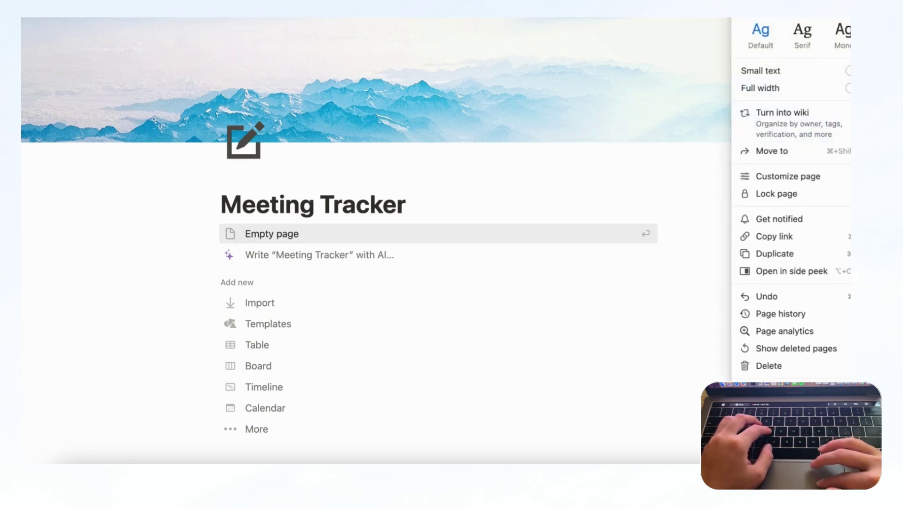
- Turn on small text and full width for the page and start it as an empty page
left_click(848, 71)
left_click(848, 89)
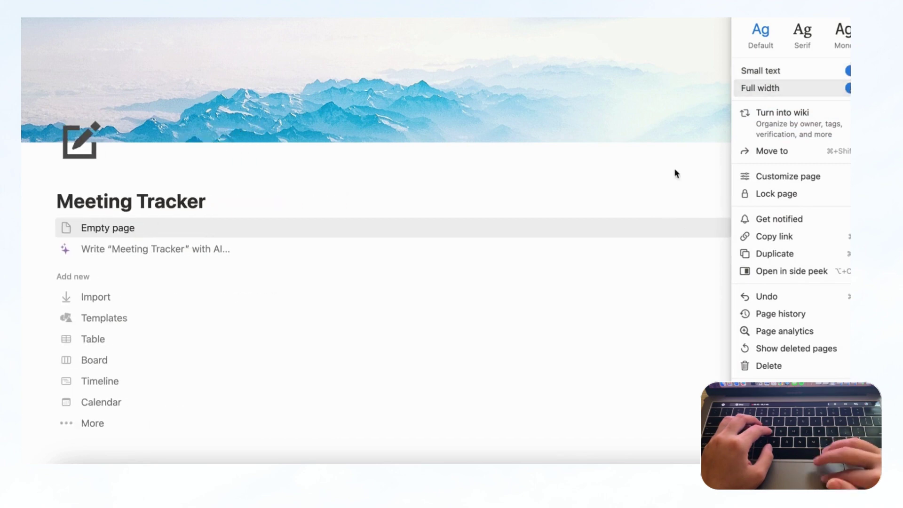
left_click(95, 229)
left_click(107, 230)
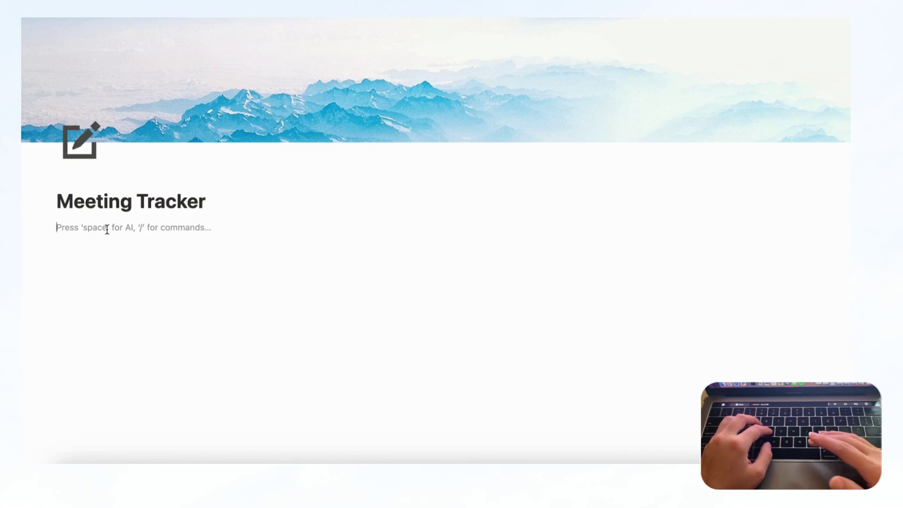
- Insert a table view with a new database in the page body and title it Meeting Tracker
left_click(107, 229)
type("/table")
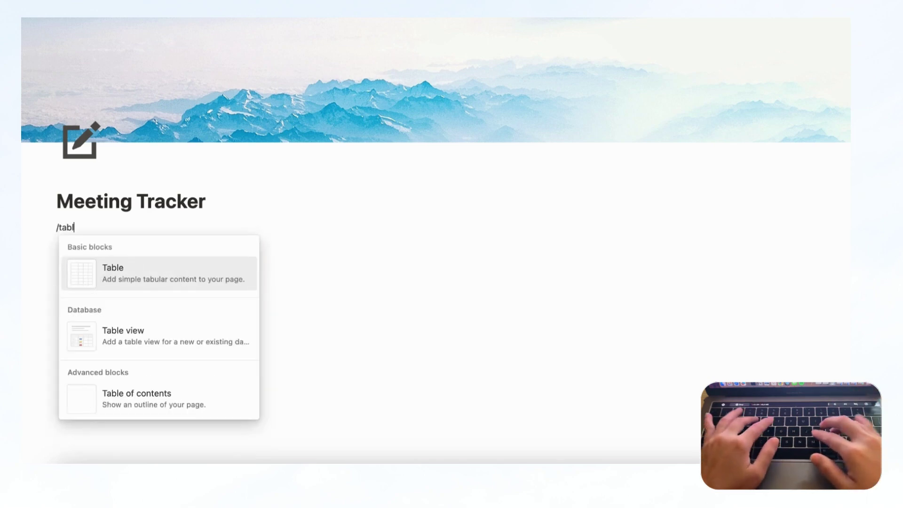
left_click(132, 342)
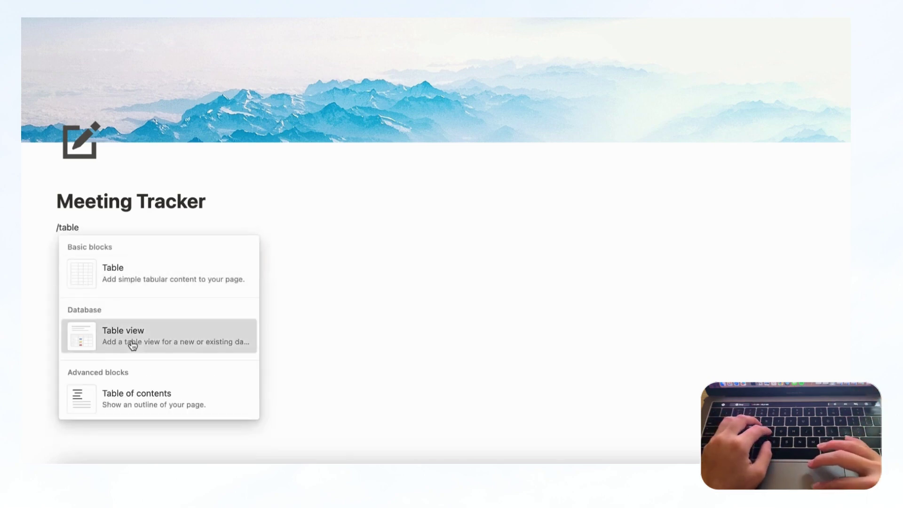
left_click(701, 371)
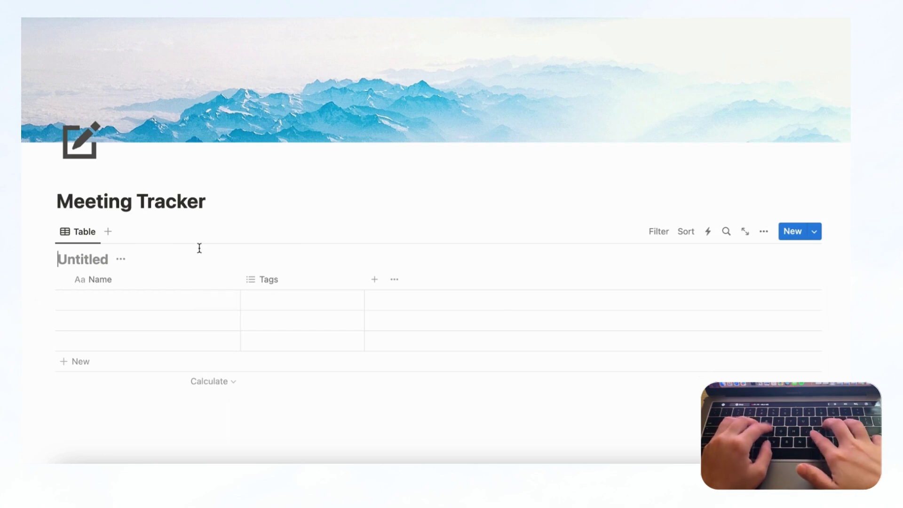
type("Meeting Tracker")
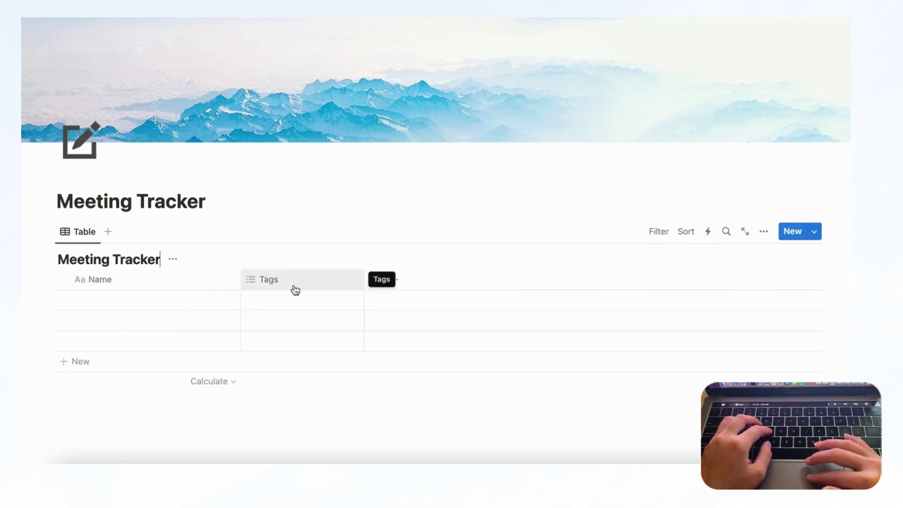
- Create a Client option in the Tags column through the first row, leaving the cell empty
left_click(299, 301)
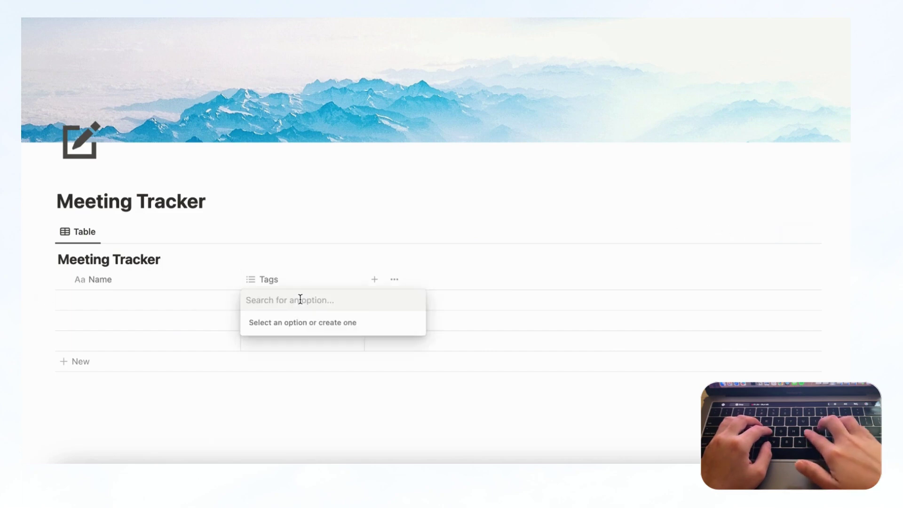
type("m")
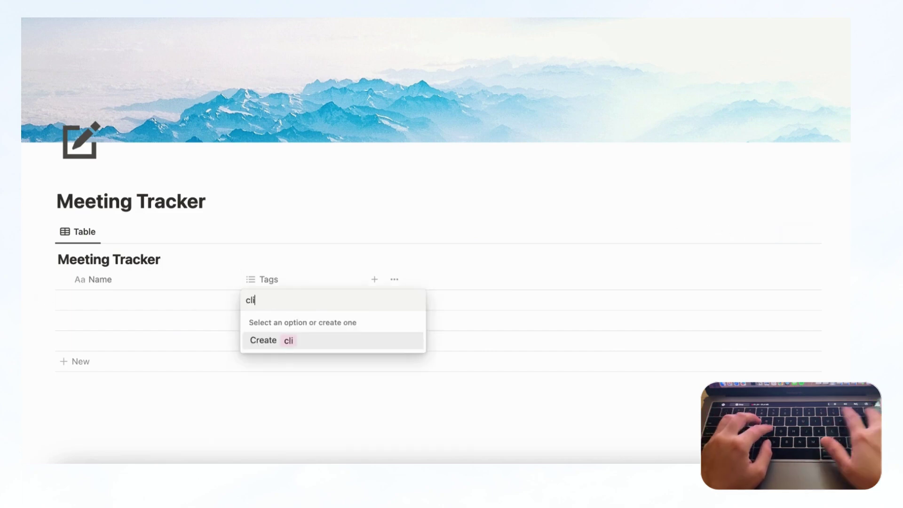
key("BackSpace")
type("Client")
left_click(316, 340)
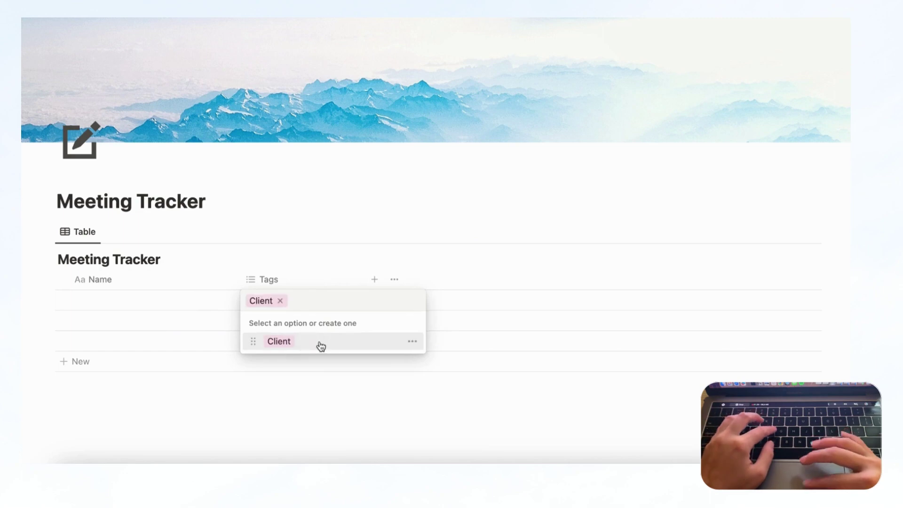
left_click(280, 302)
- Create Team and Onboarding options in the Tags column as well, again leaving the first row's cell empty
type("Team")
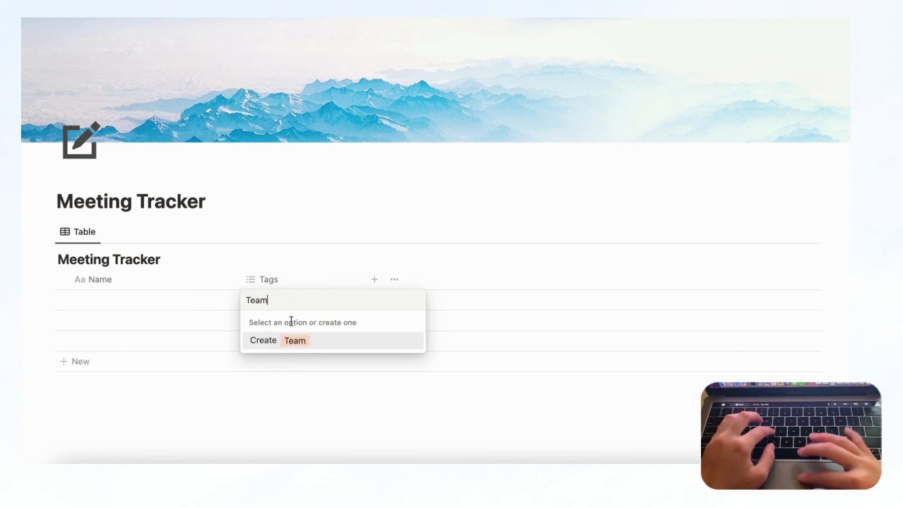
left_click(312, 345)
left_click(278, 301)
type("On")
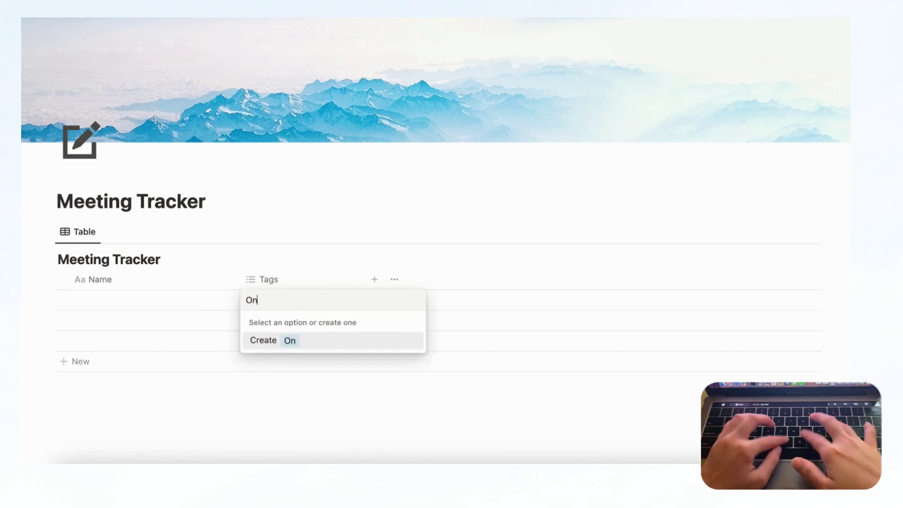
type("boarding")
left_click(311, 346)
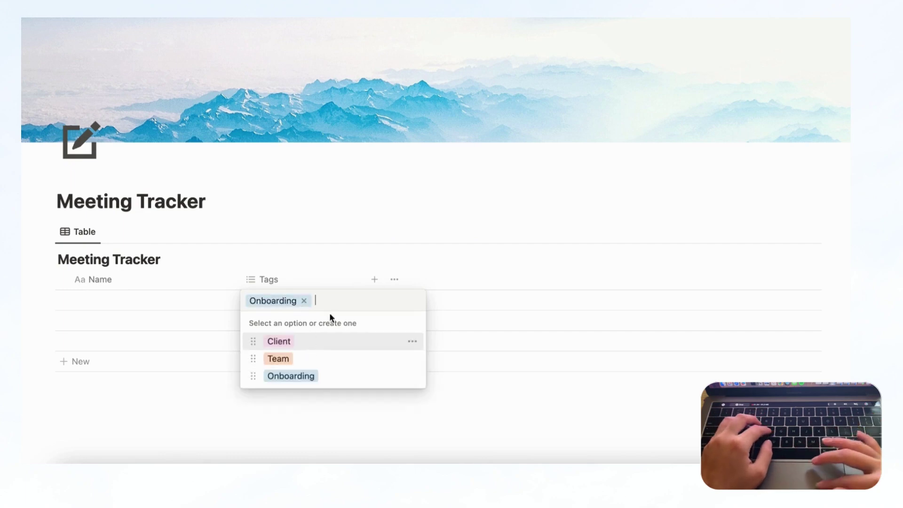
left_click(304, 301)
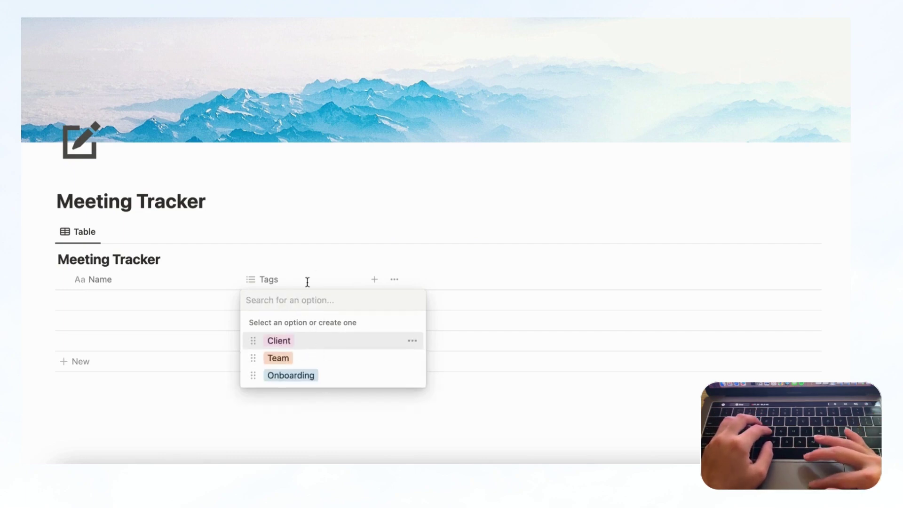
key("Escape")
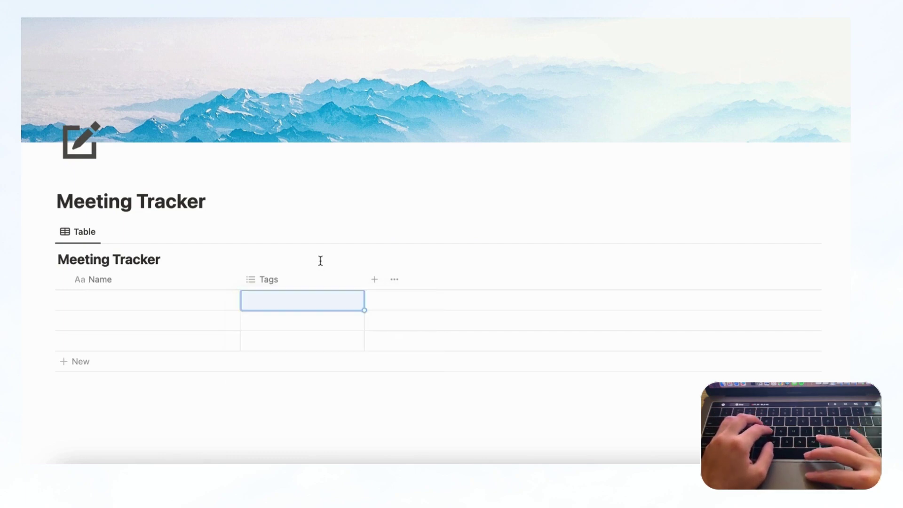
- Add a Date property to the table and place it as a narrower column between Name and Tags
left_click(380, 282)
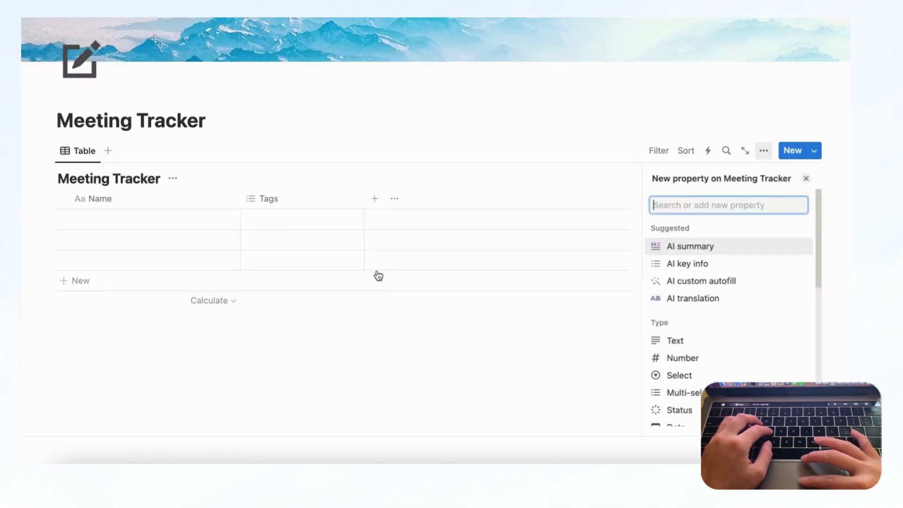
type("date")
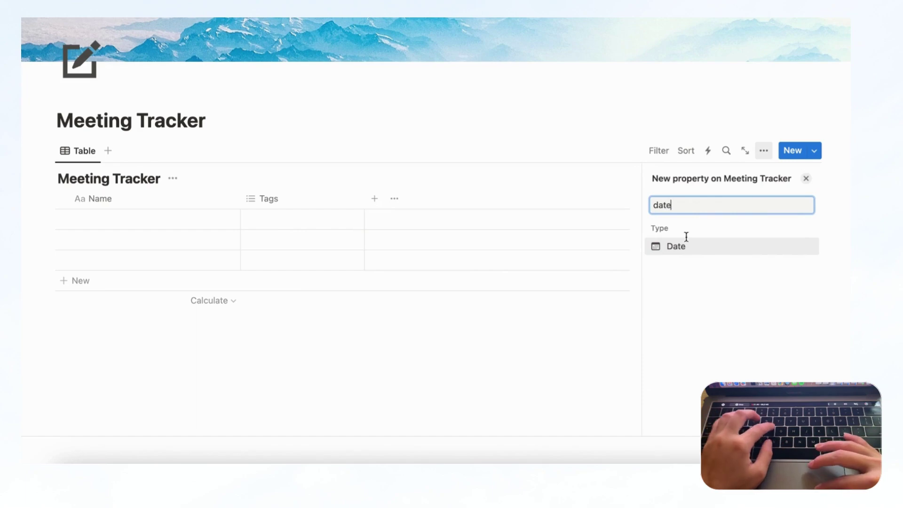
left_click(686, 249)
left_click(805, 179)
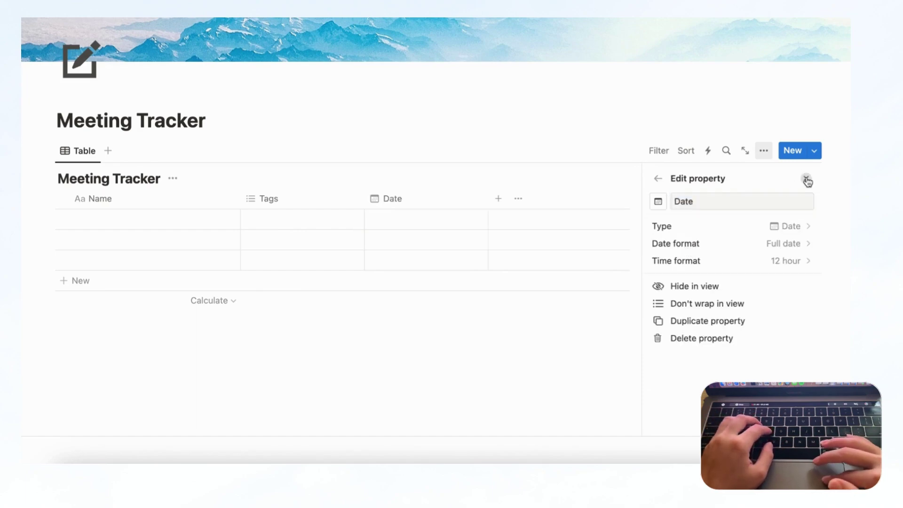
left_click_drag(437, 204, 323, 206)
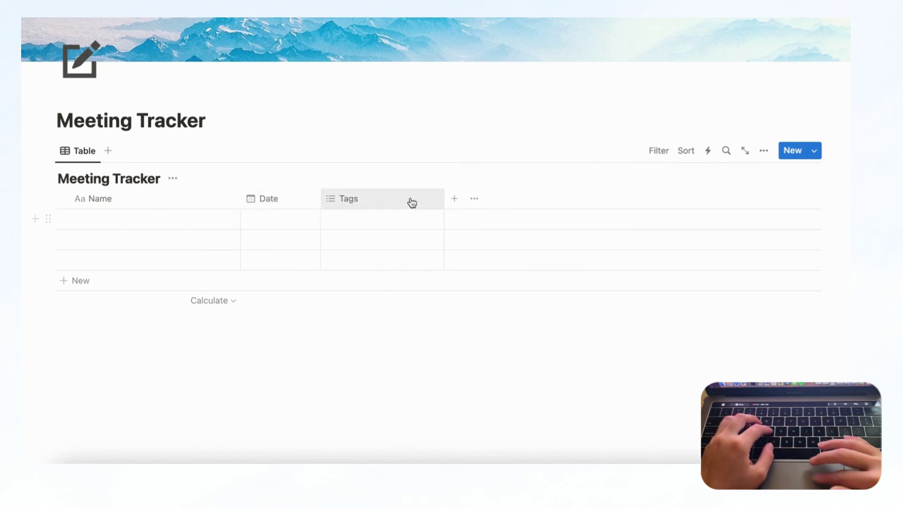
left_click(455, 201)
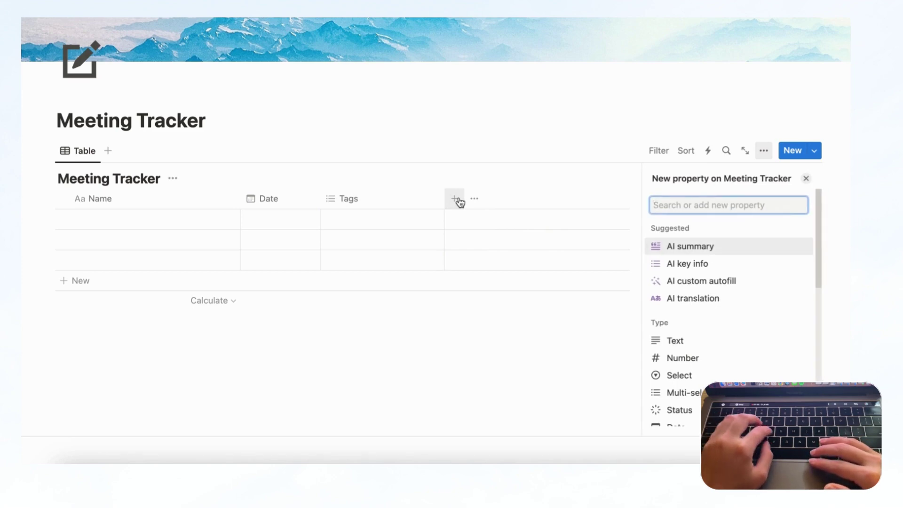
key("Escape")
left_click(458, 201)
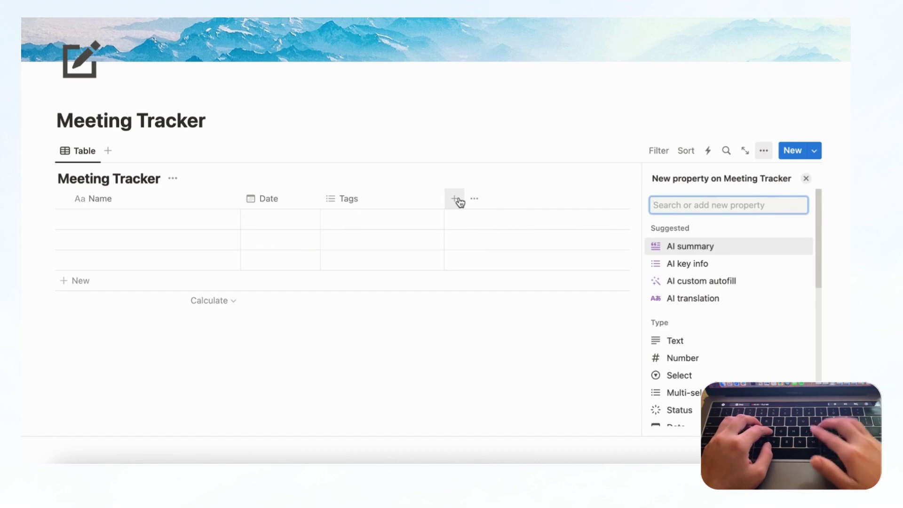
type("person")
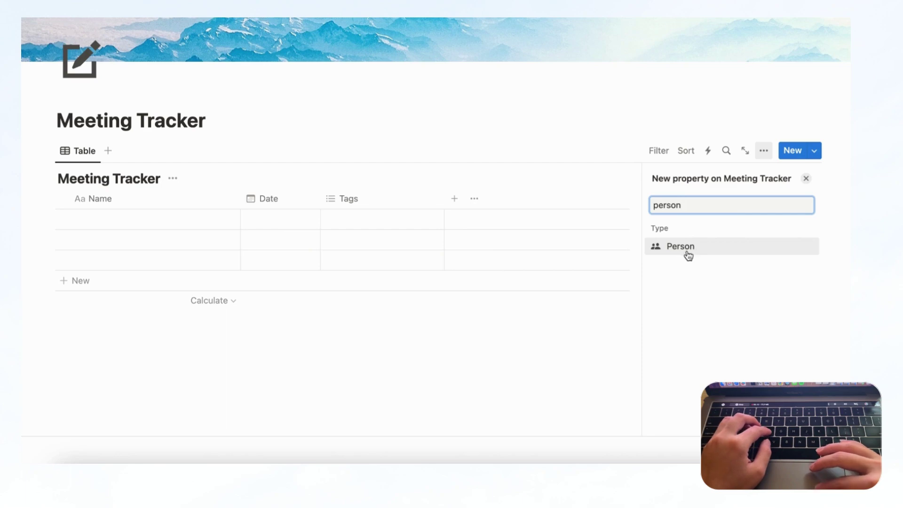
double_click(678, 205)
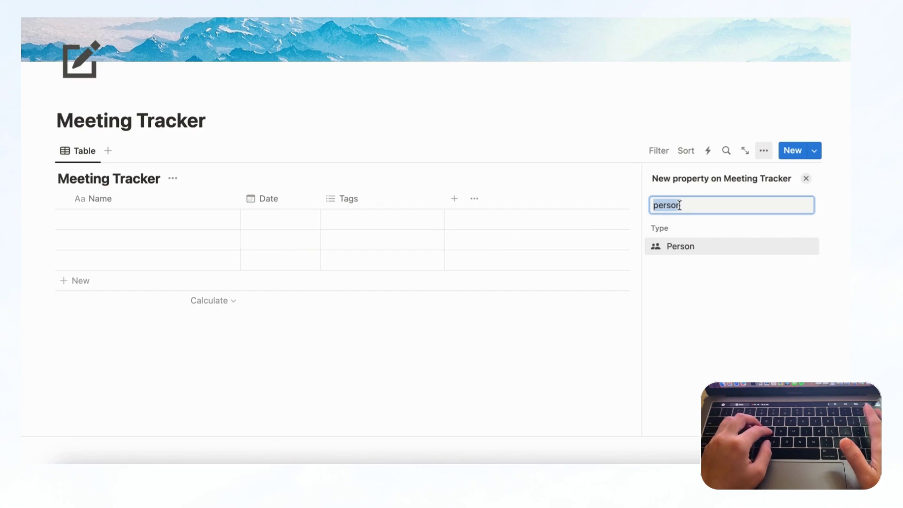
key("BackSpace")
- Add a Multi-select property to the table and name it Person
type("mult")
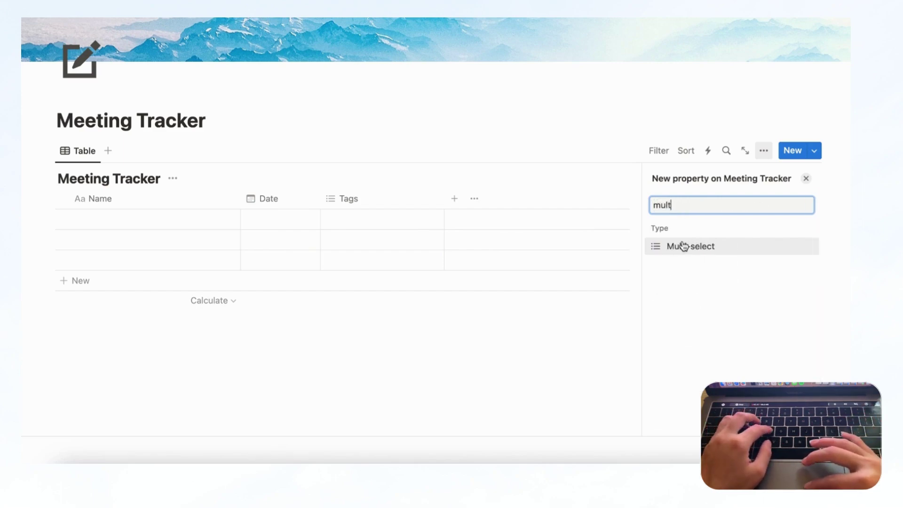
left_click(693, 252)
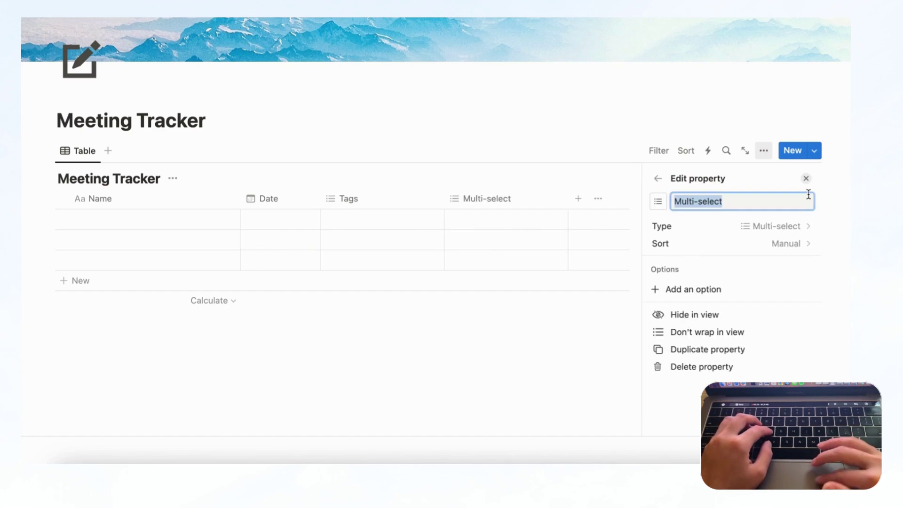
triple_click(700, 203)
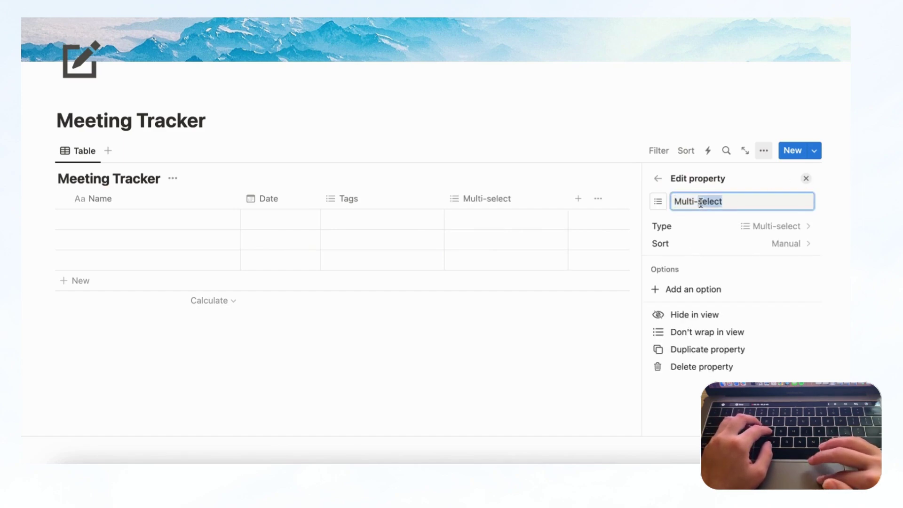
type("Person")
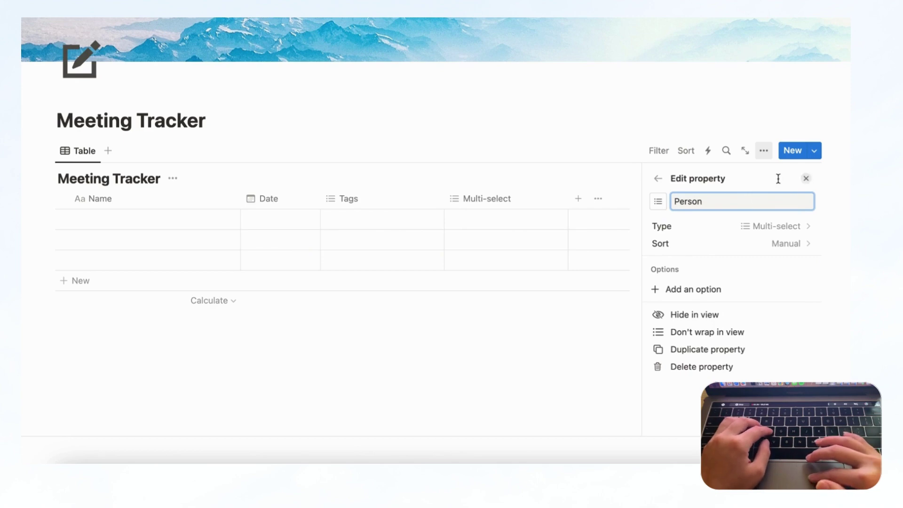
key("Return")
left_click(807, 180)
- Create an option with the contact's full name in the first row's Person cell and keep it assigned
left_click(501, 226)
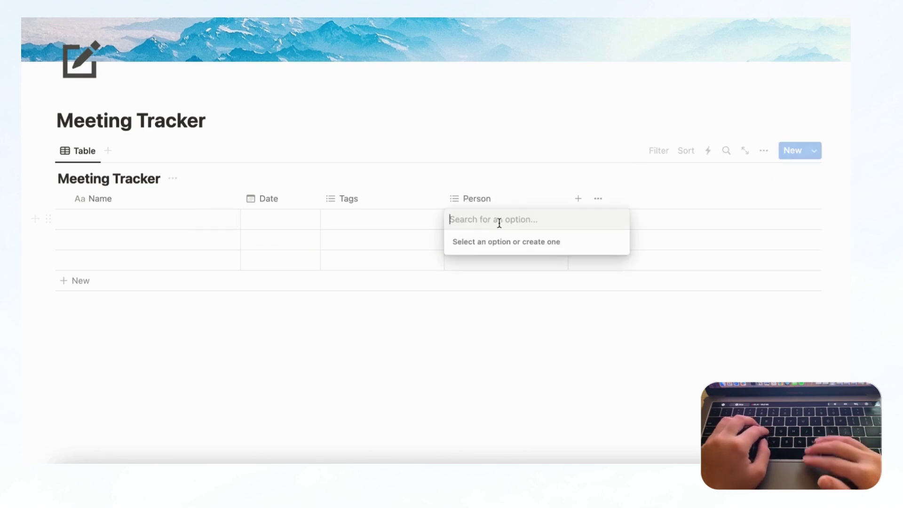
type("John Smith")
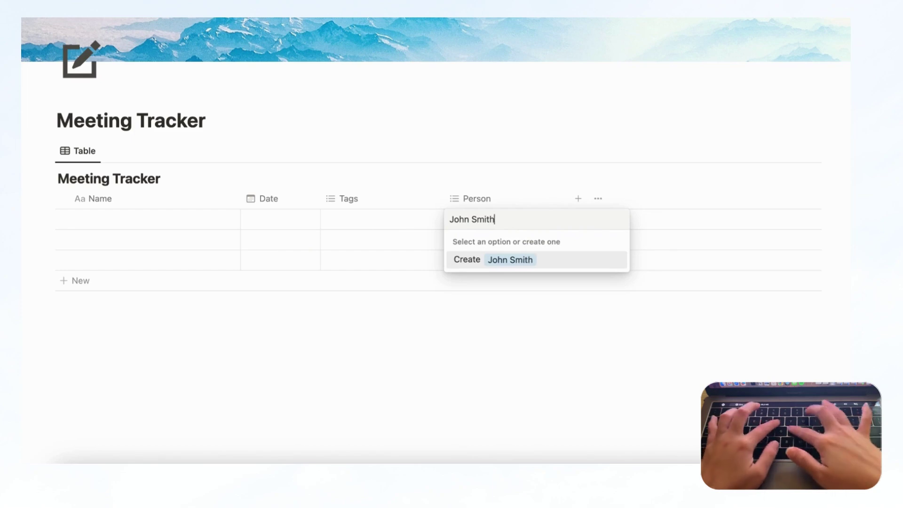
left_click(515, 259)
key("Escape")
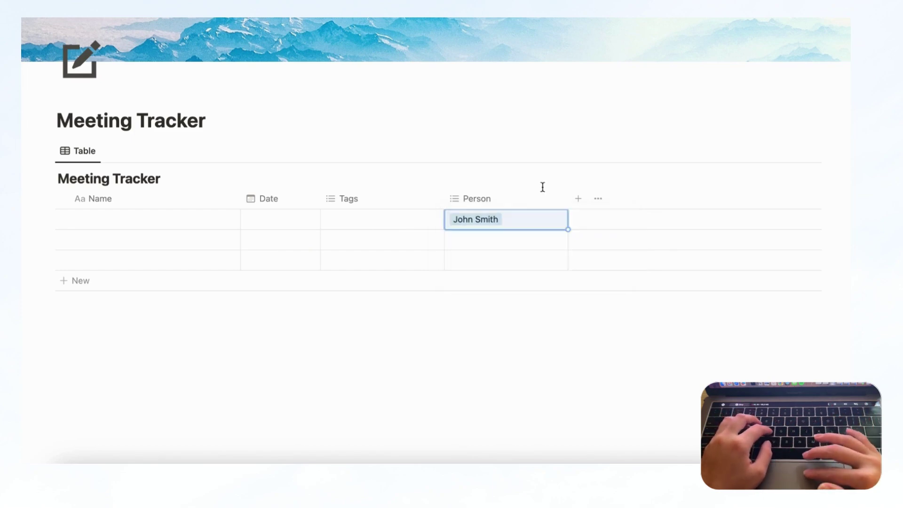
- Add another Multi-select property to the table and name it Status
left_click(578, 200)
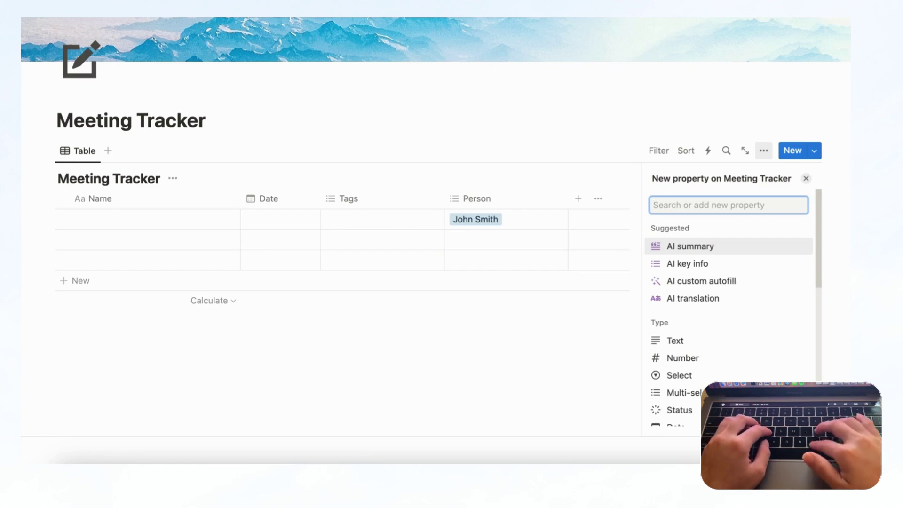
type("mult")
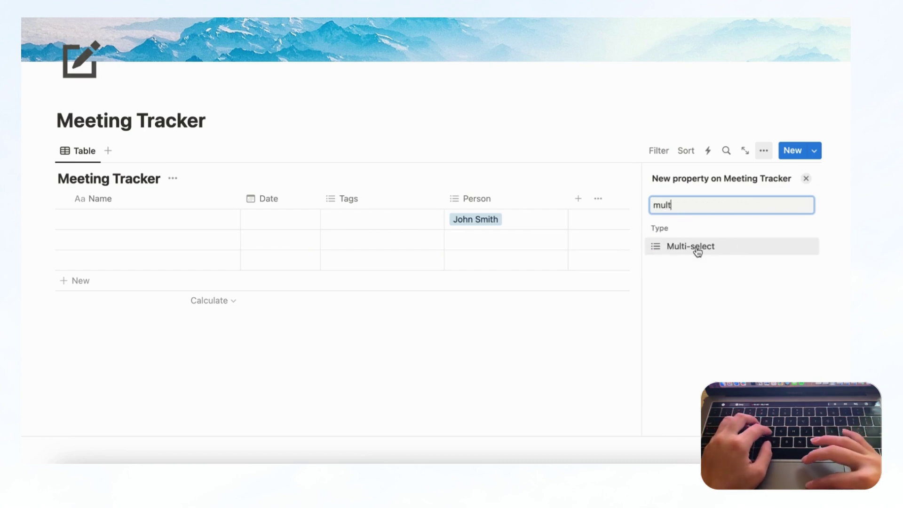
left_click(697, 249)
type("Status")
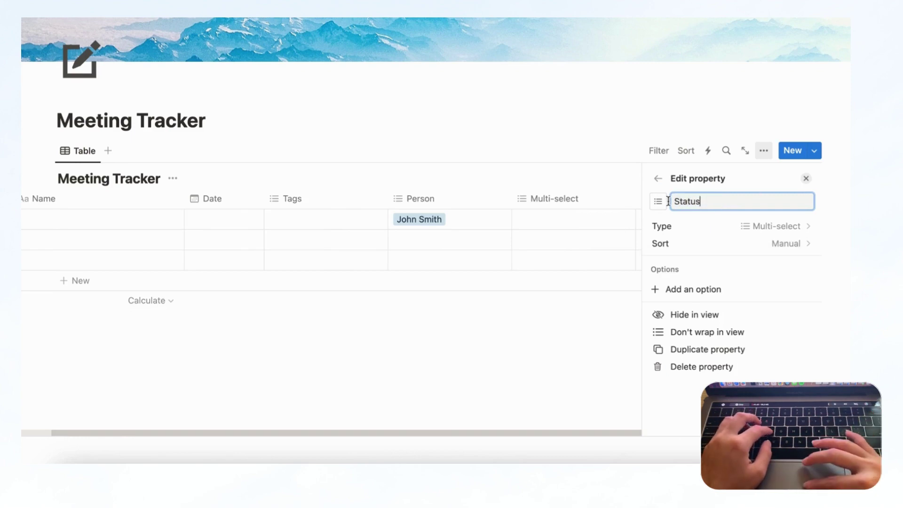
left_click(806, 178)
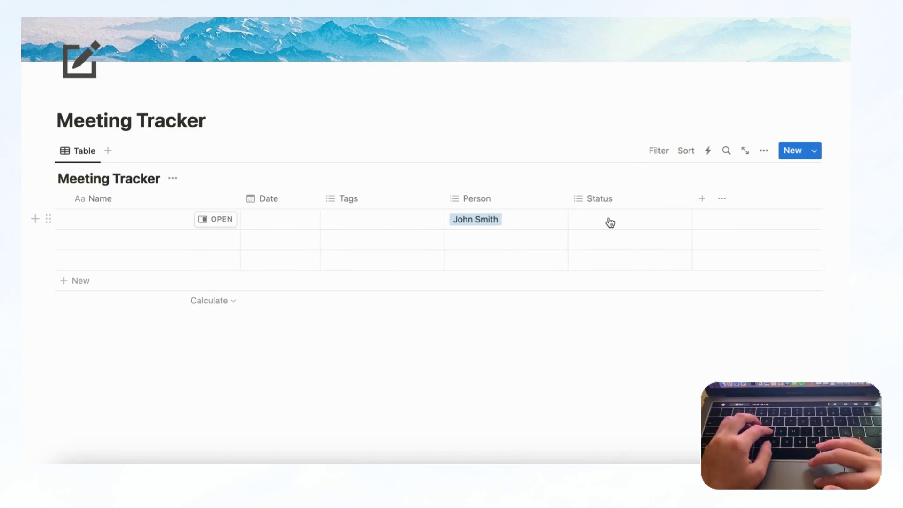
- Create Not Started and Review Needed options in the Status column through the first row, leaving the cell empty
left_click(610, 222)
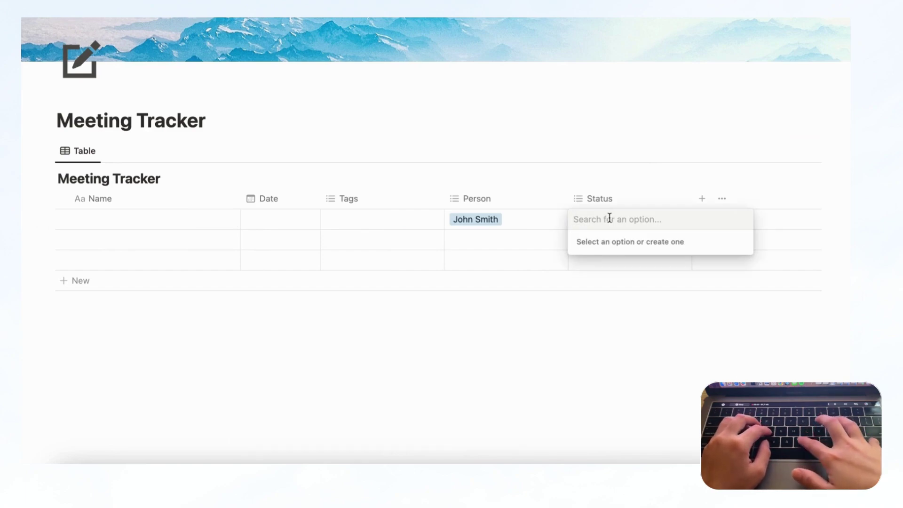
type("Not Started")
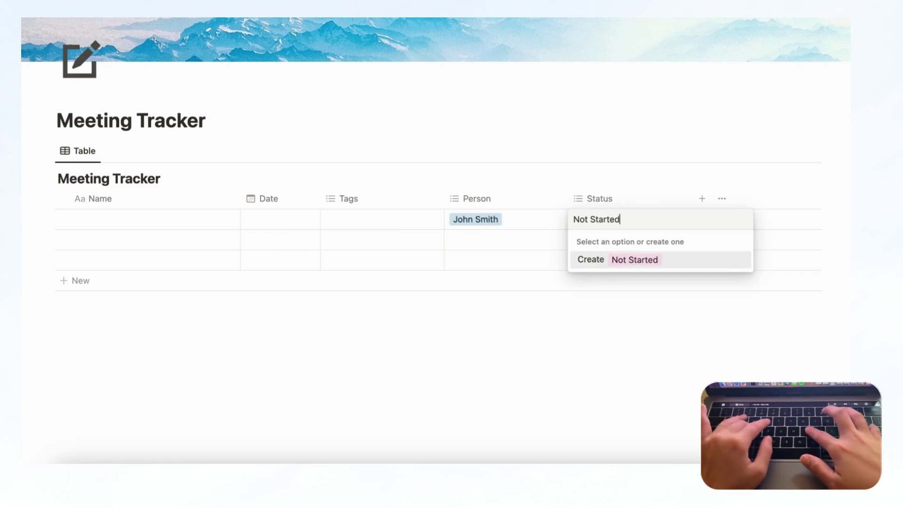
key("Return")
left_click(632, 221)
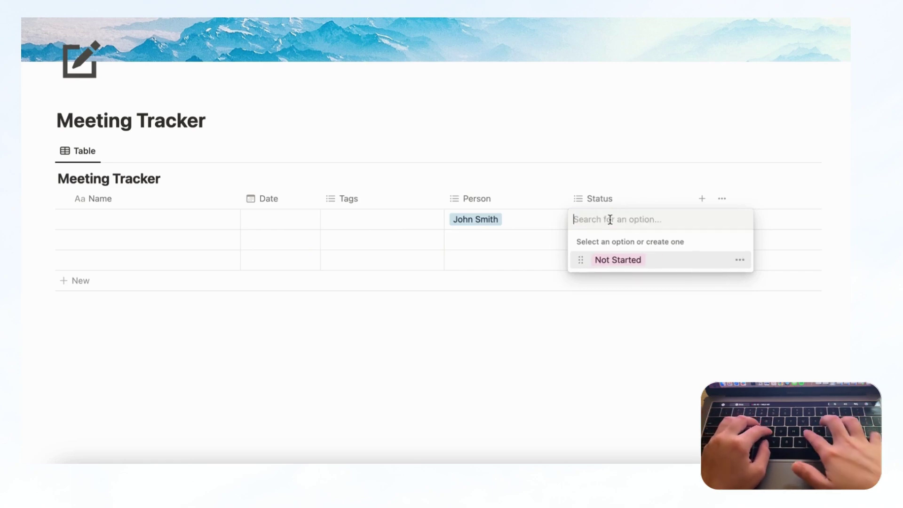
type("Review Needed")
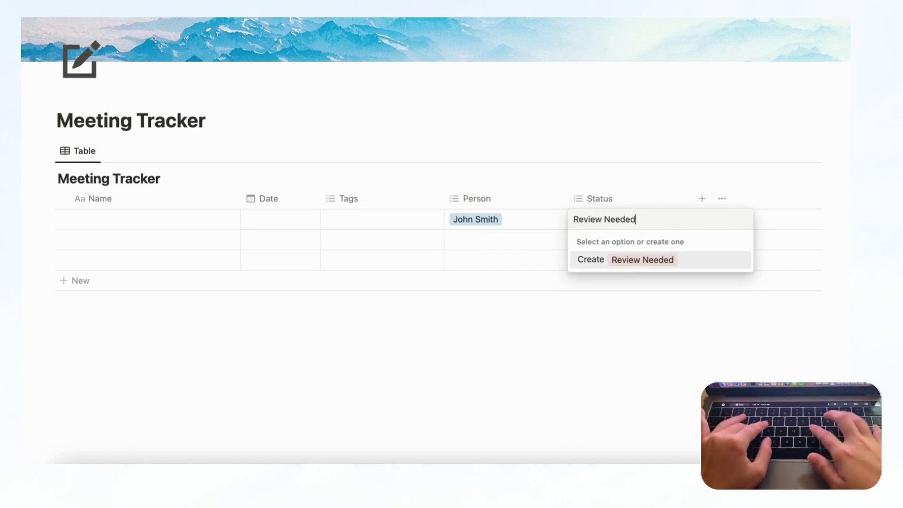
key("Return")
left_click(652, 221)
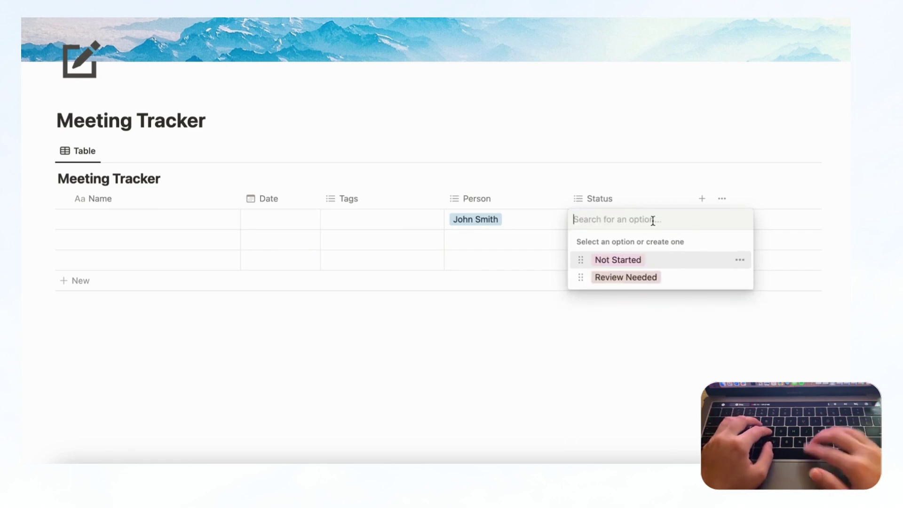
- Create a Follow Up Needed option in the Status column, again leaving the first row's cell empty
type("Follow")
key("BackSpace")
key("BackSpace")
type("l")
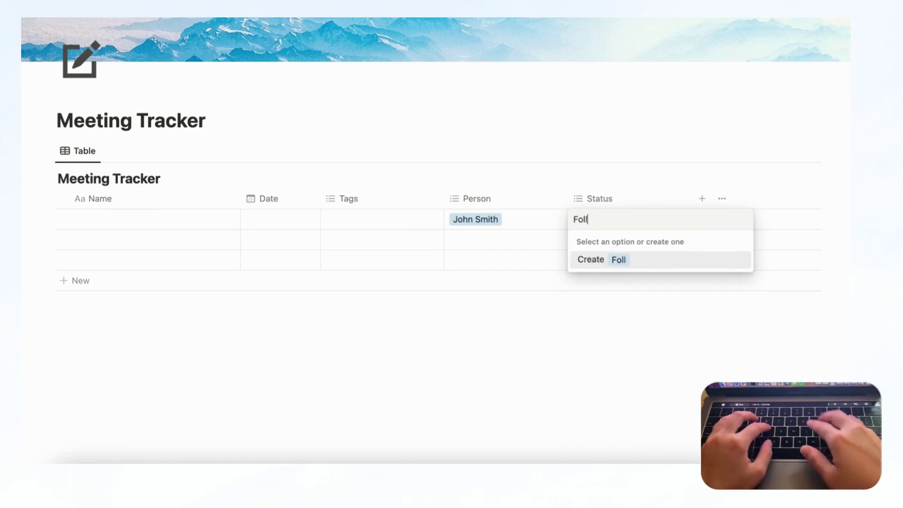
type("ow Up Needd")
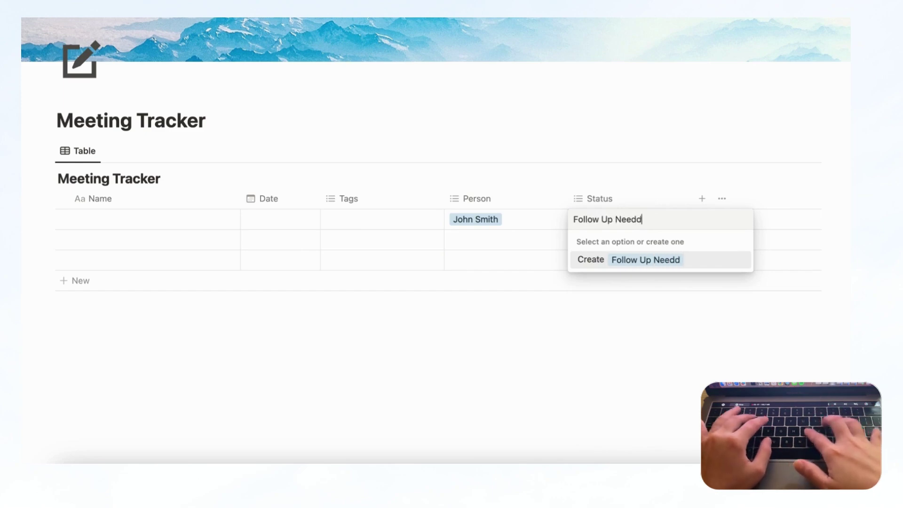
key("BackSpace")
type("ed")
key("Return")
left_click(658, 223)
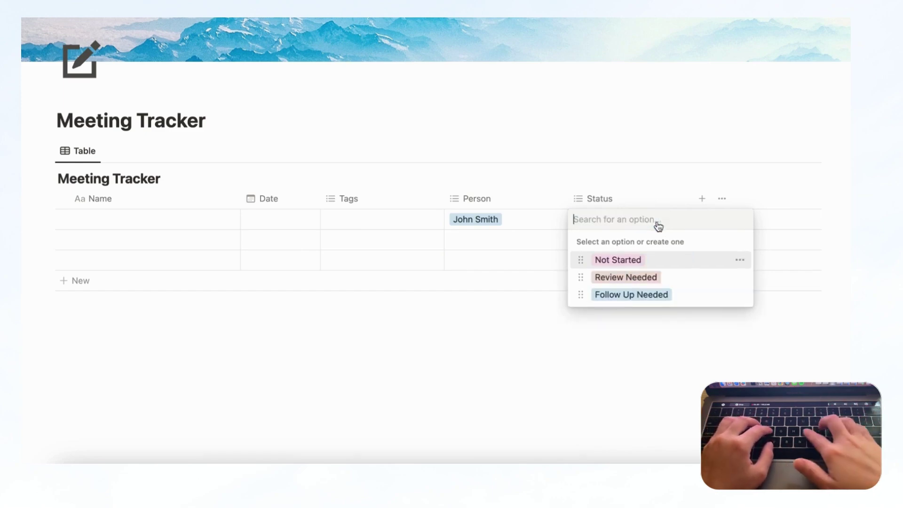
- Create a Done option in the first row's Status cell and set its color to Green
type("Done")
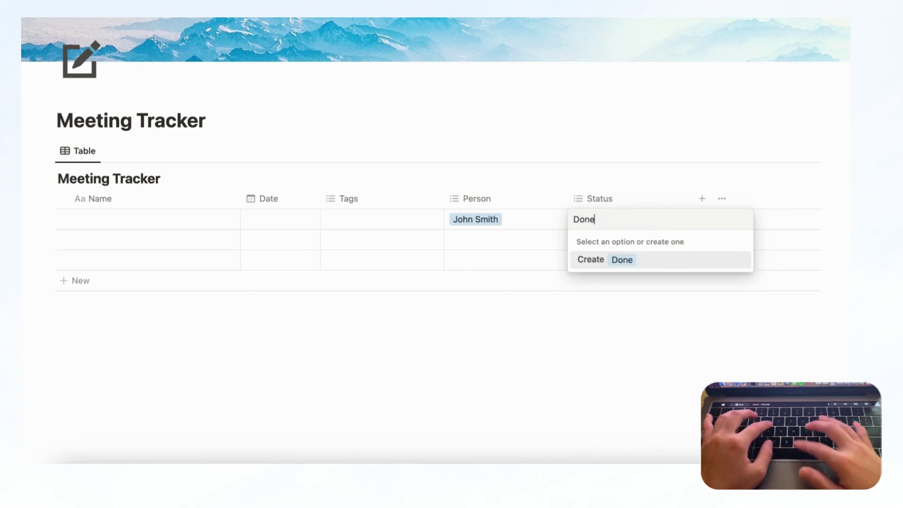
left_click(634, 263)
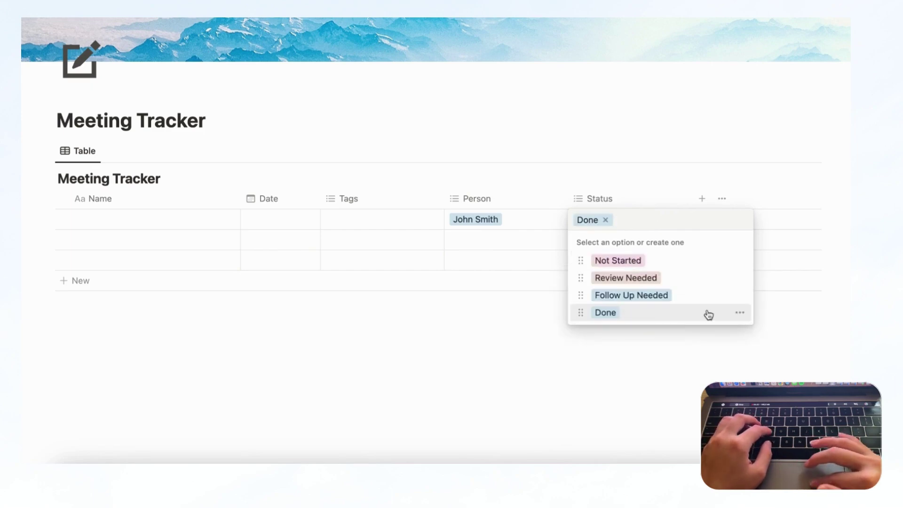
left_click(740, 314)
left_click(722, 226)
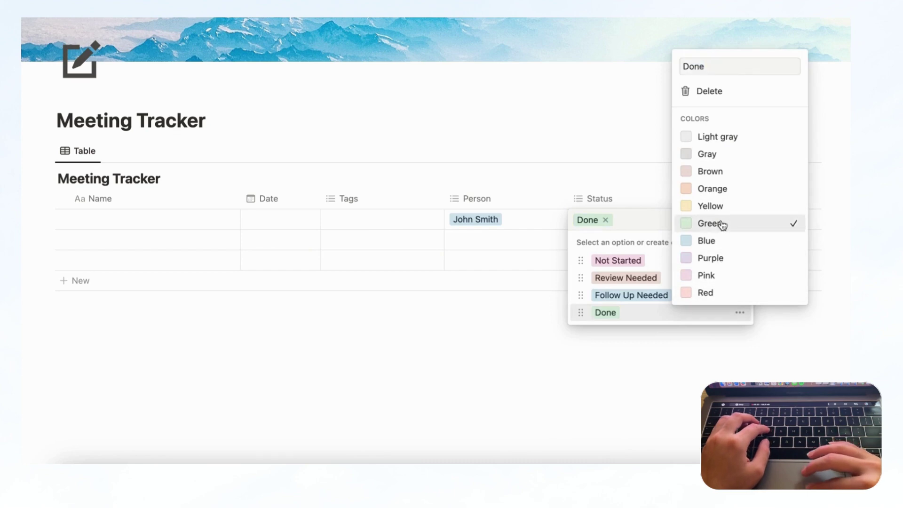
left_click(607, 156)
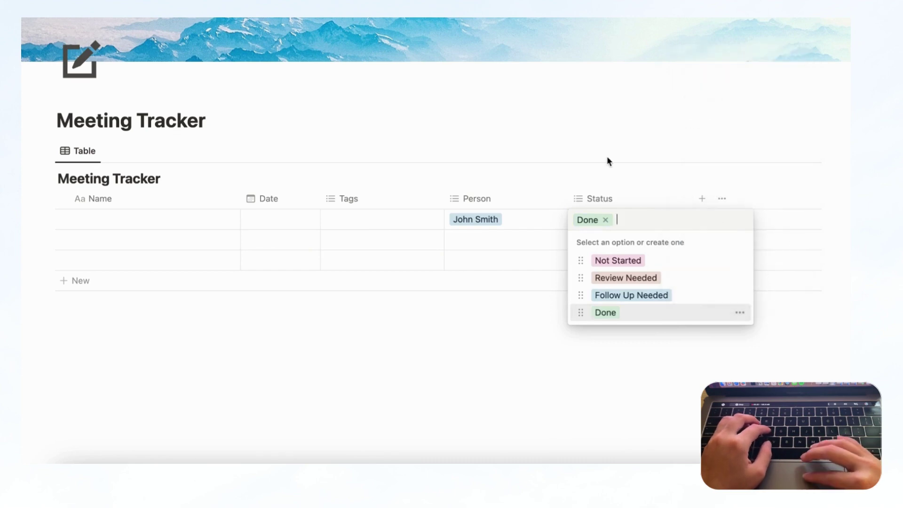
- Replace Done with Not Started in the first row's Status cell, keeping that option's color
left_click(606, 220)
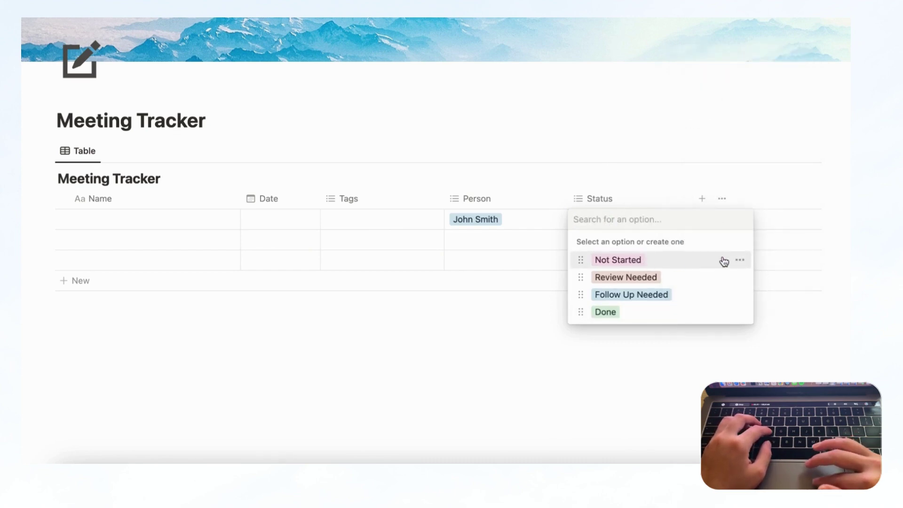
left_click(741, 261)
left_click(657, 265)
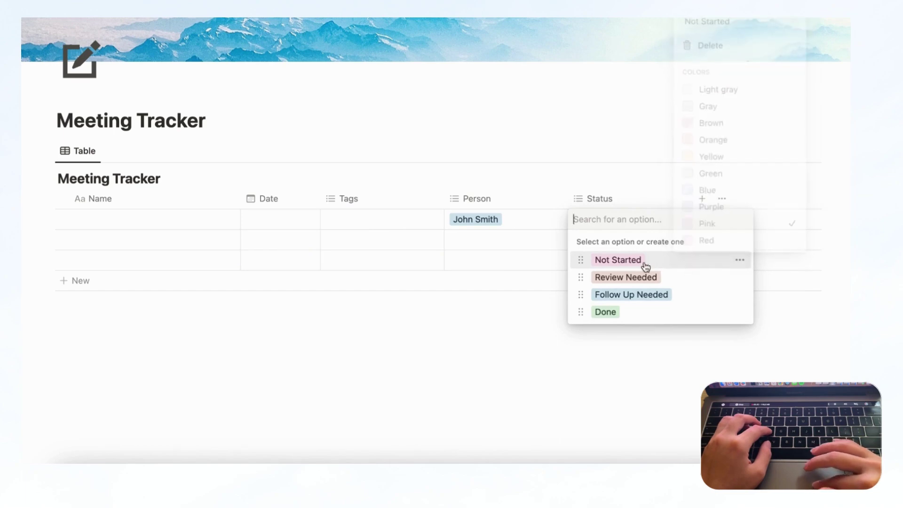
left_click(630, 262)
key("Escape")
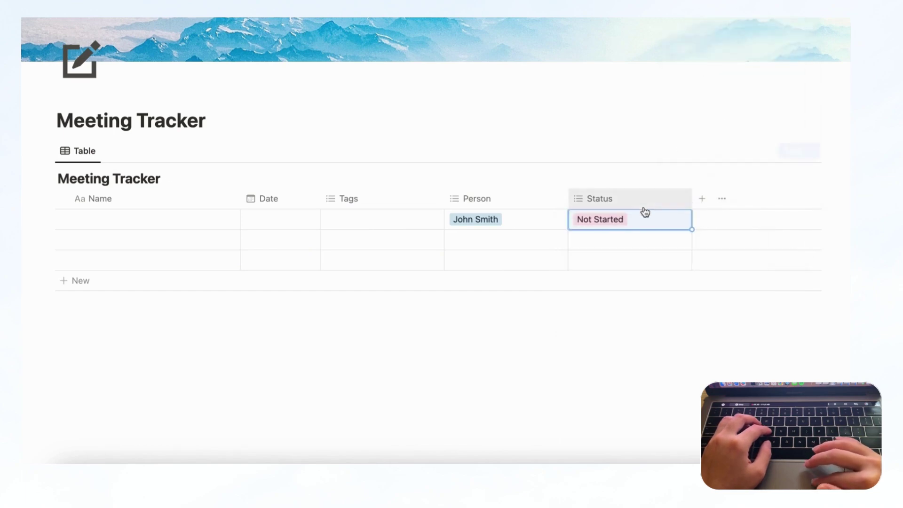
- Add a Date property named Follow Up Date to the Meeting Tracker table
left_click(705, 200)
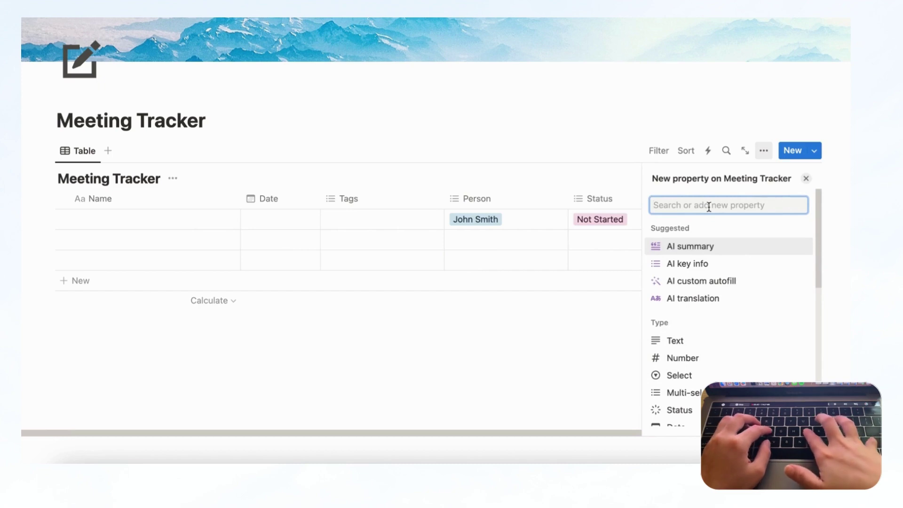
type("f")
key("BackSpace")
type("date")
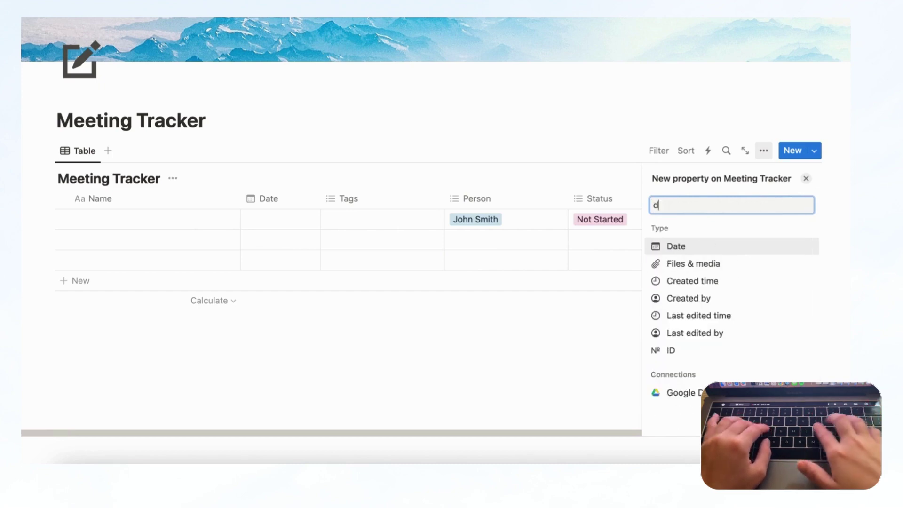
left_click(686, 248)
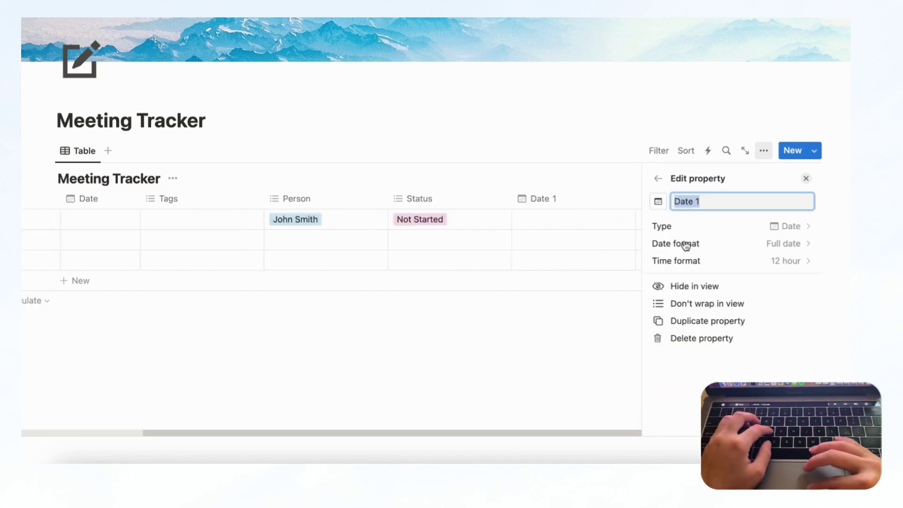
type("Fo")
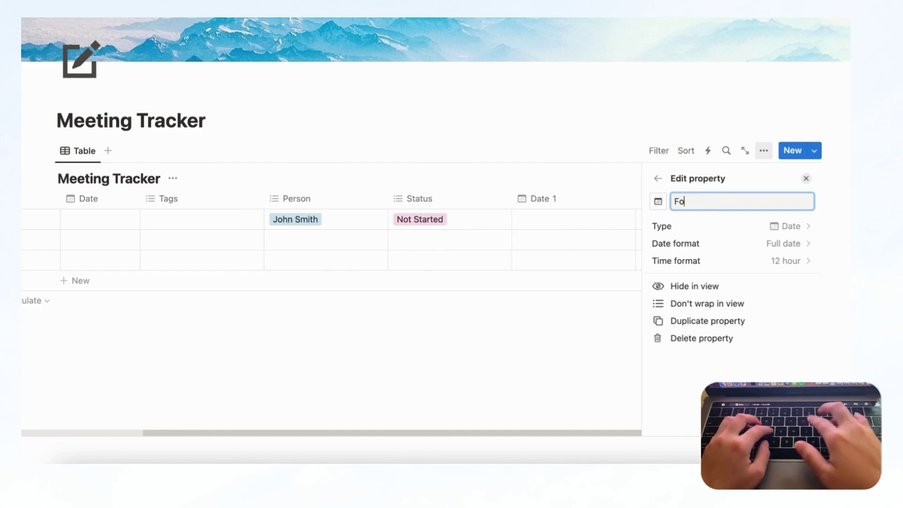
type("llow Up Date")
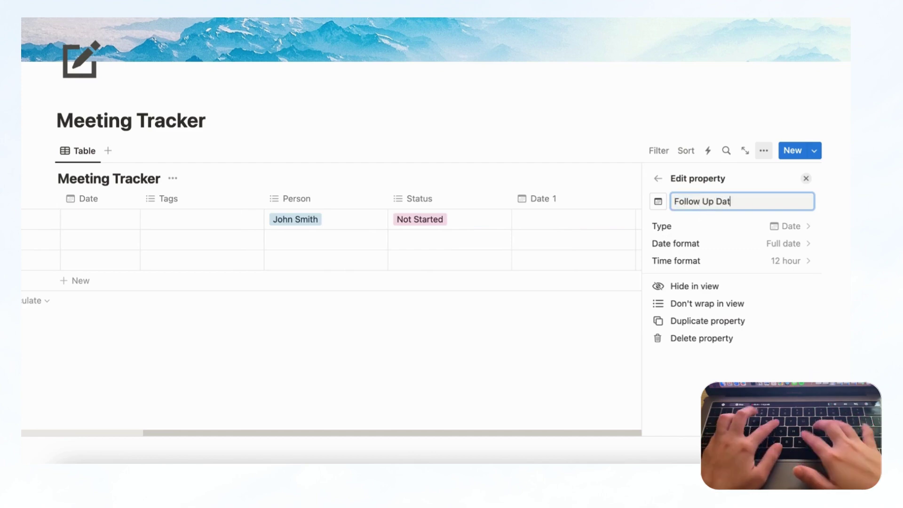
left_click(805, 179)
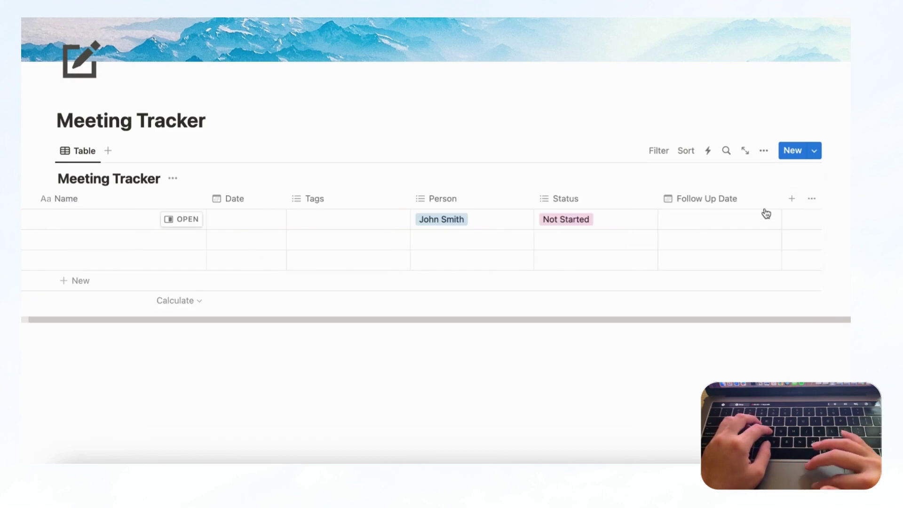
- Add a URL property named Location to the Meeting Tracker table
left_click(792, 198)
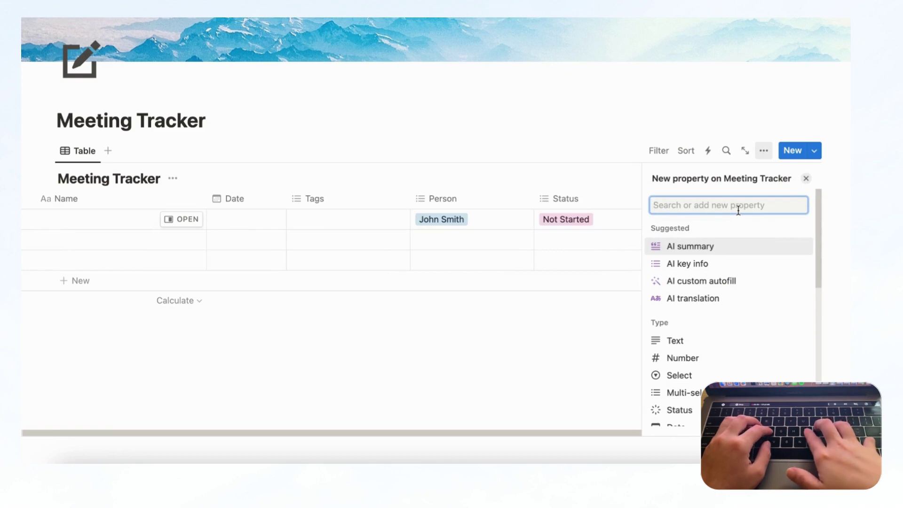
type("url")
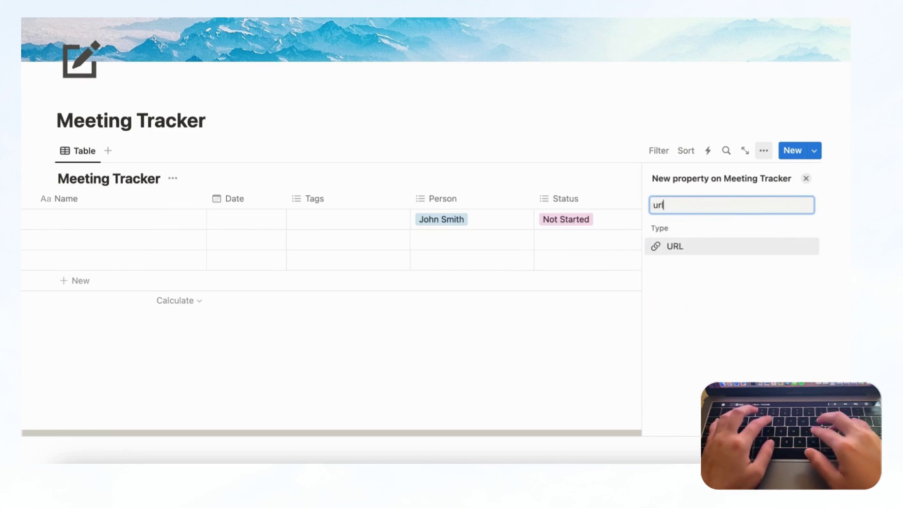
left_click(687, 250)
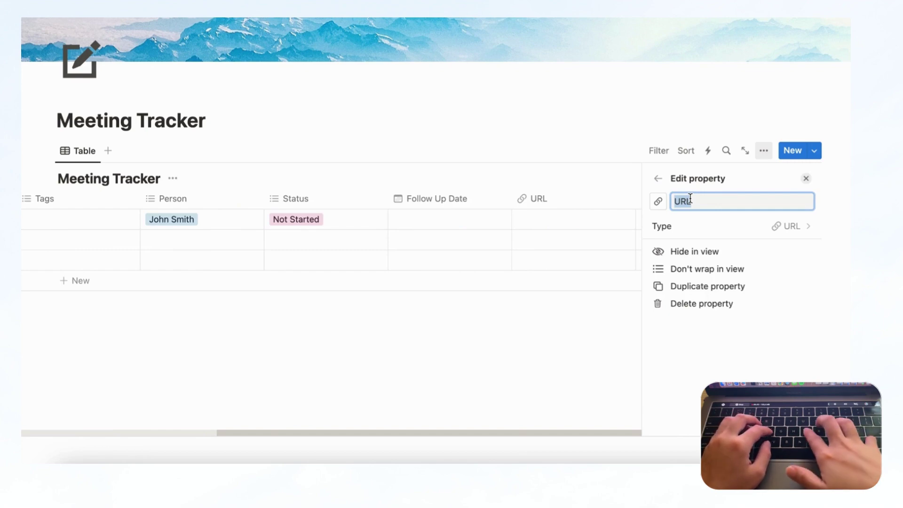
type("Location")
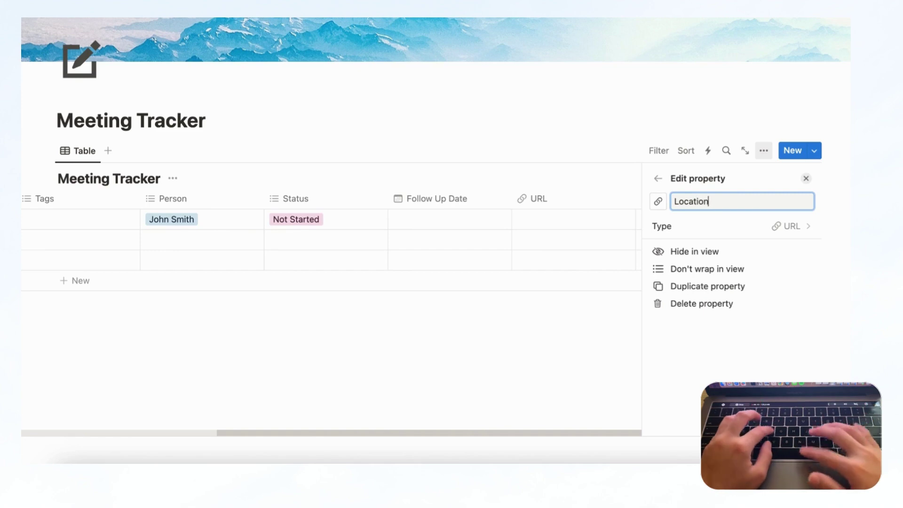
left_click(662, 184)
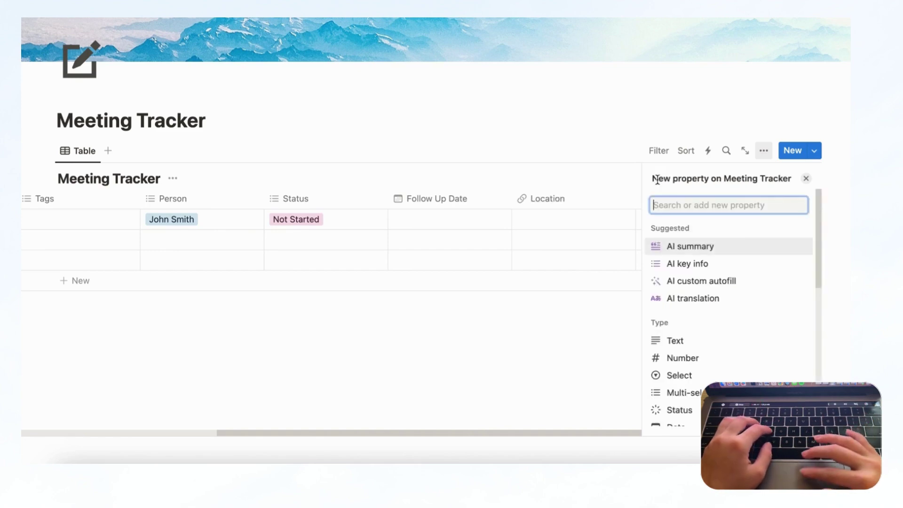
left_click(616, 197)
left_click(763, 196)
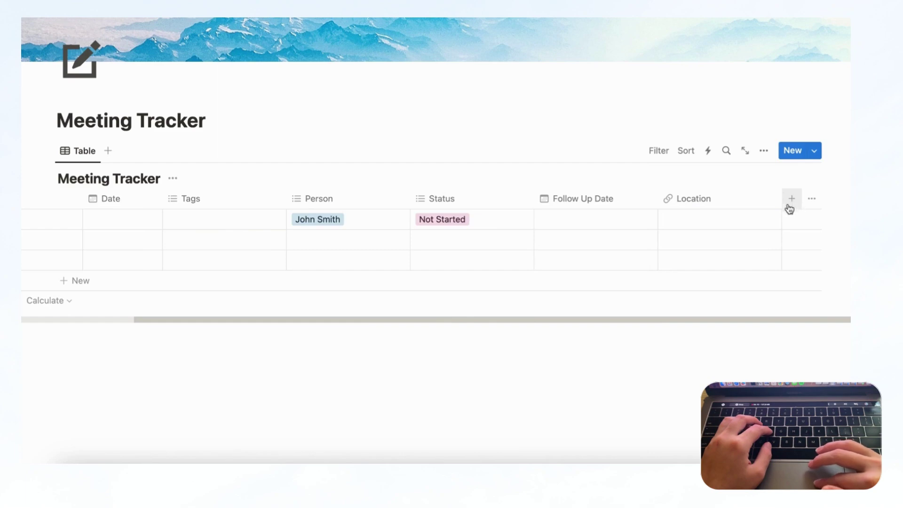
- Add a Files & media property to the Meeting Tracker table, keeping its default name
left_click(792, 200)
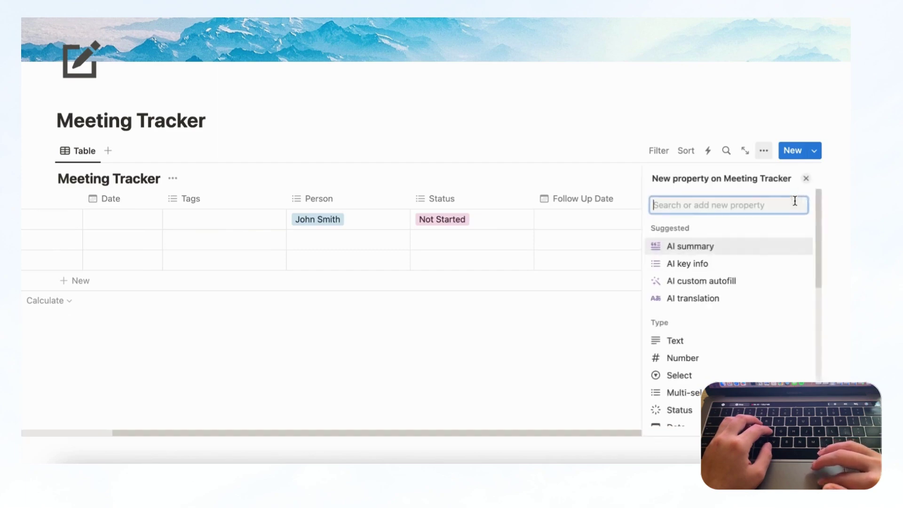
type("Files")
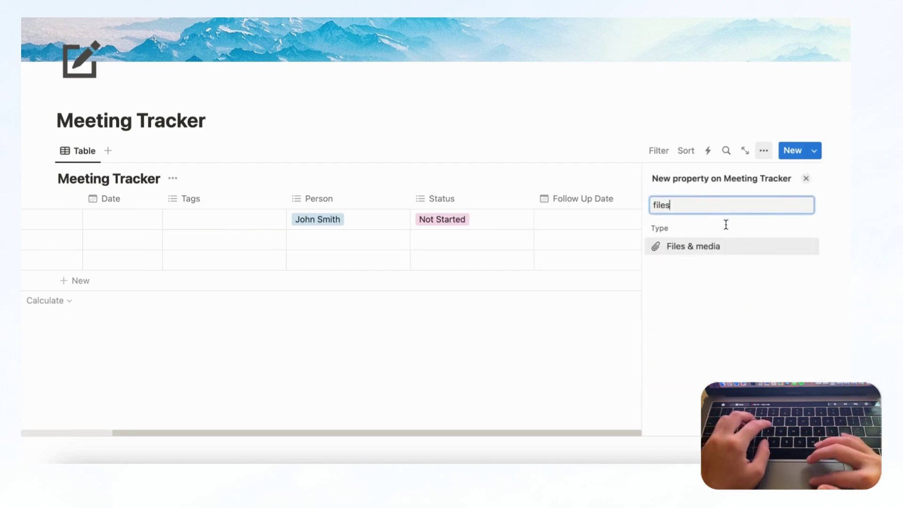
left_click(699, 249)
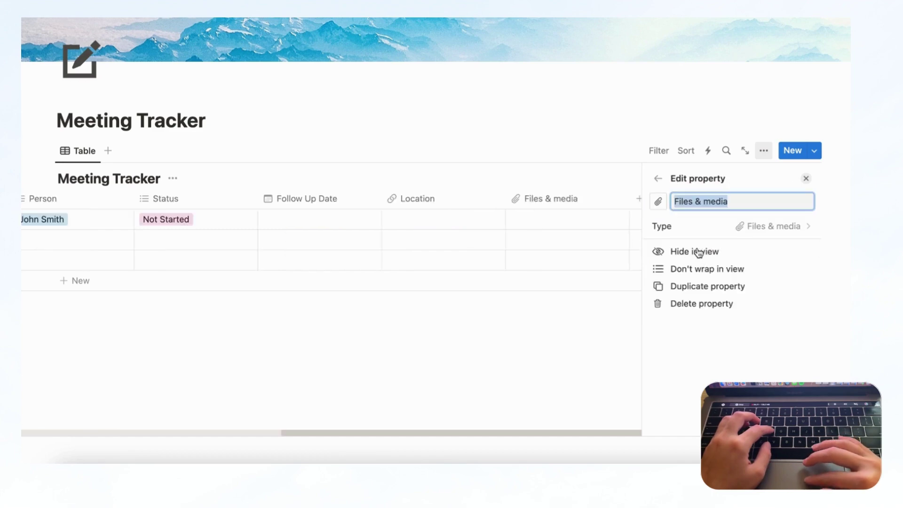
left_click(658, 179)
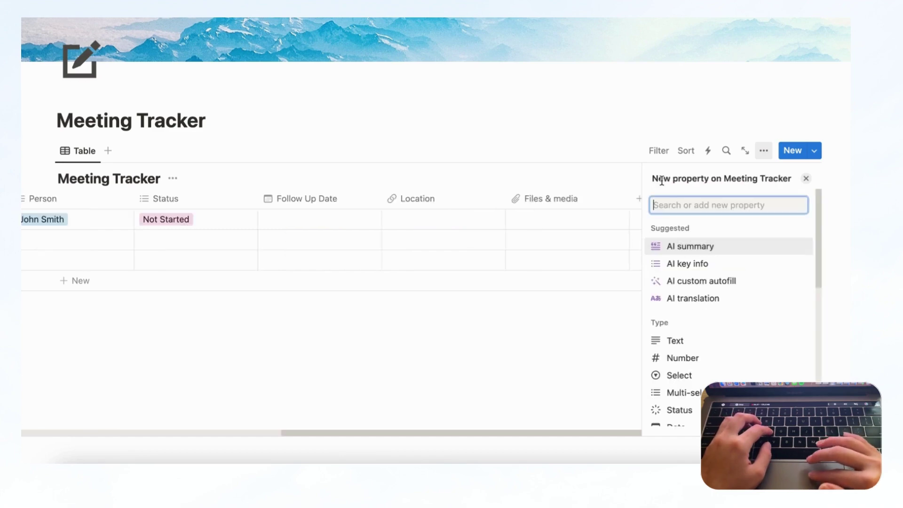
left_click(806, 178)
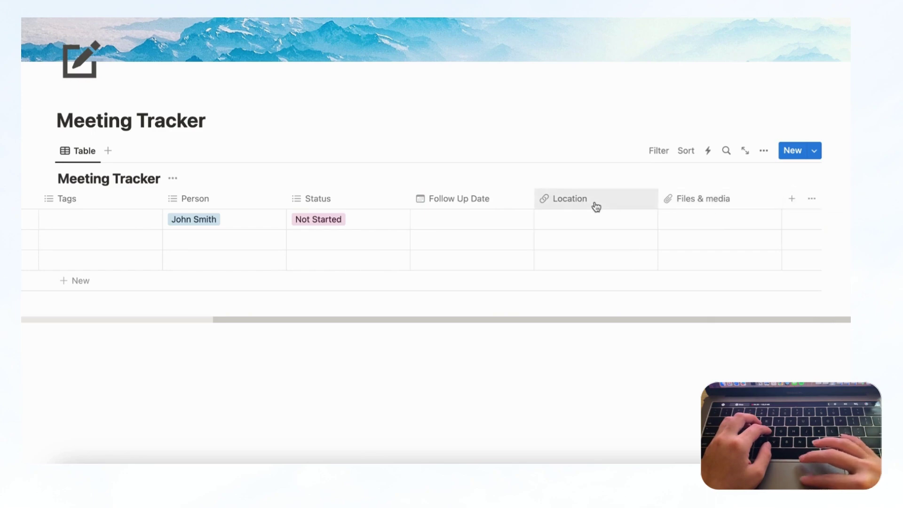
- Look over all the table's columns from Name through Files & media
scroll(477, 209, "left", 5)
scroll(451, 207, "left", 3)
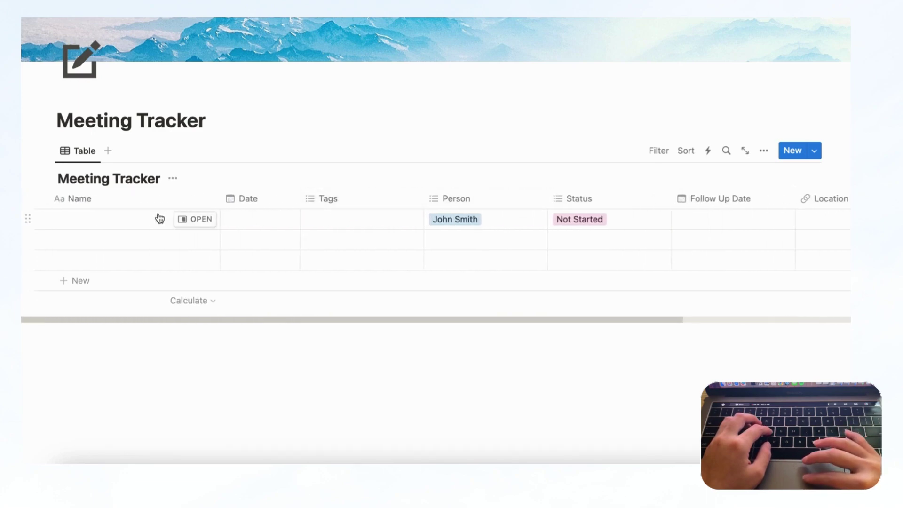
scroll(288, 234, "right", 5)
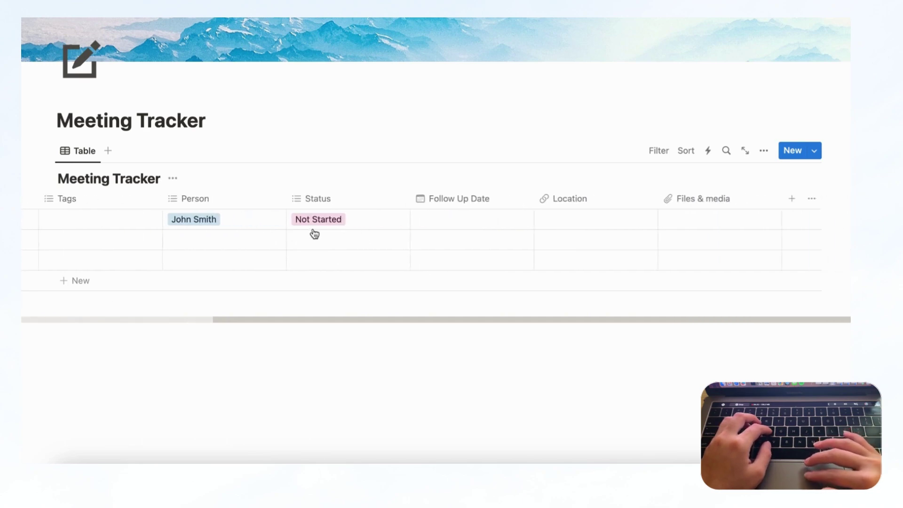
scroll(397, 236, "left", 5)
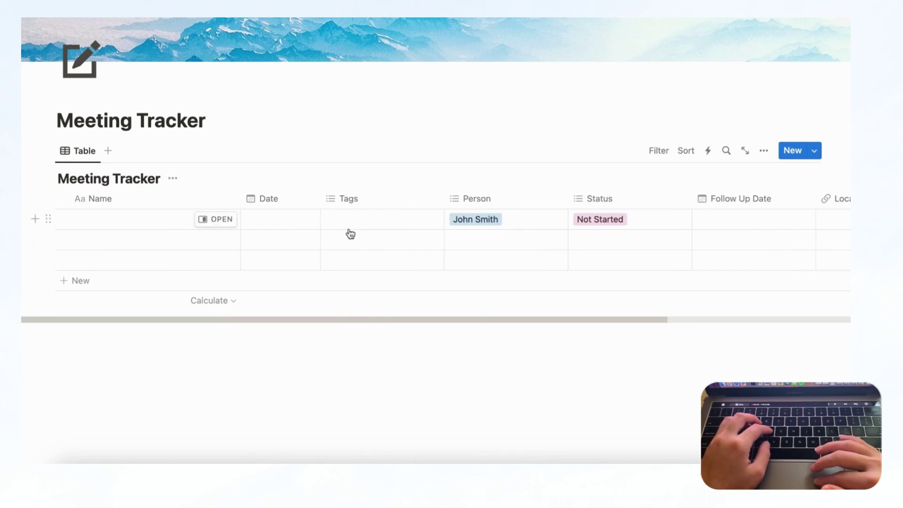
scroll(278, 251, "right", 2)
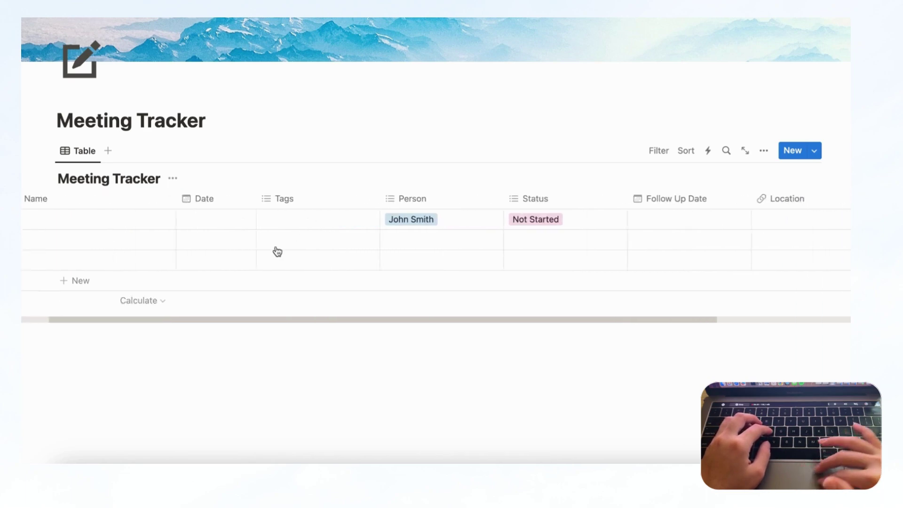
scroll(277, 252, "left", 2)
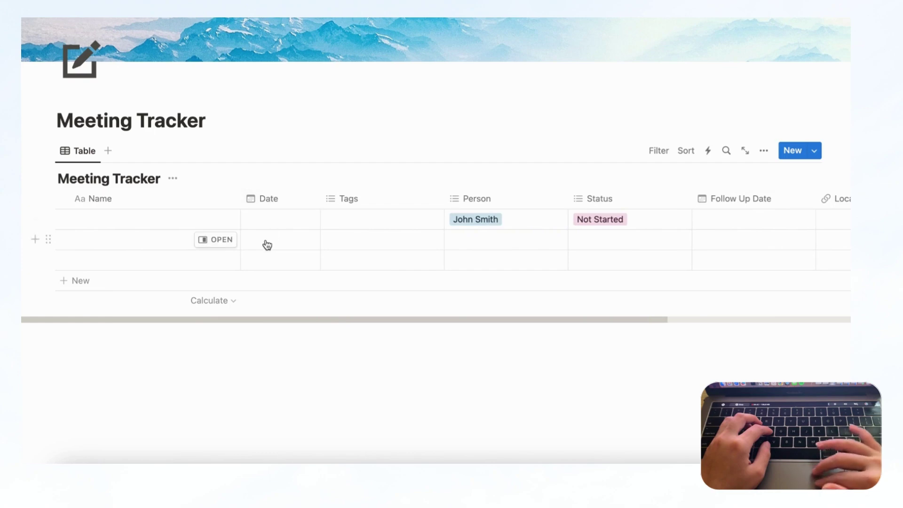
scroll(265, 244, "right", 5)
scroll(266, 245, "left", 5)
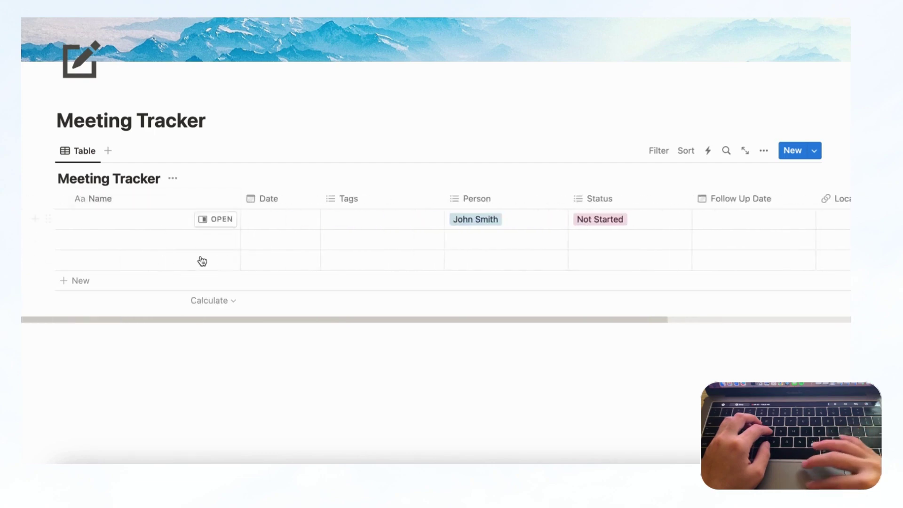
- Name the first row's entry Client Meeting and close the third row's Status options
left_click(149, 228)
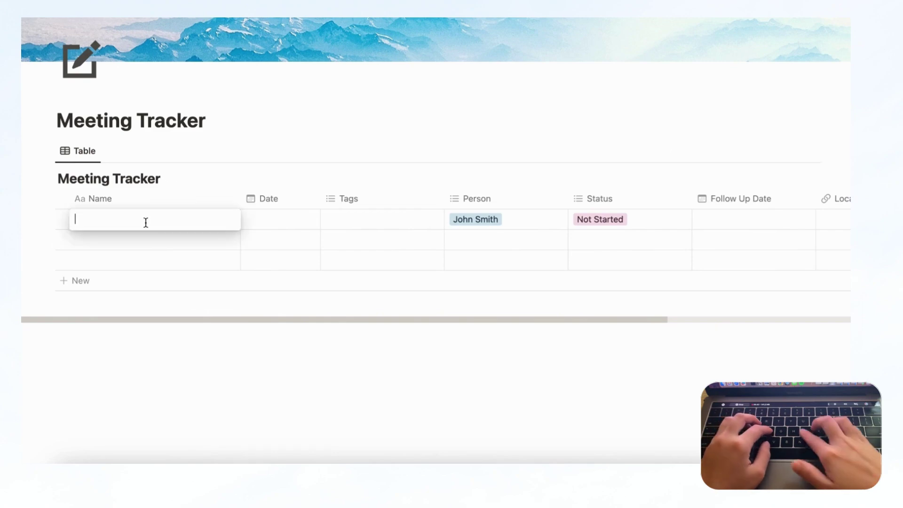
type("Client Meeting")
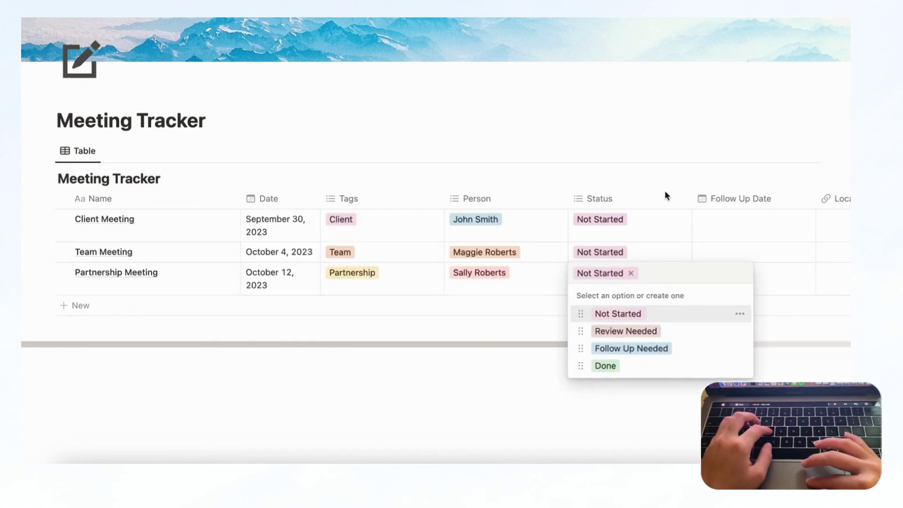
key("Escape")
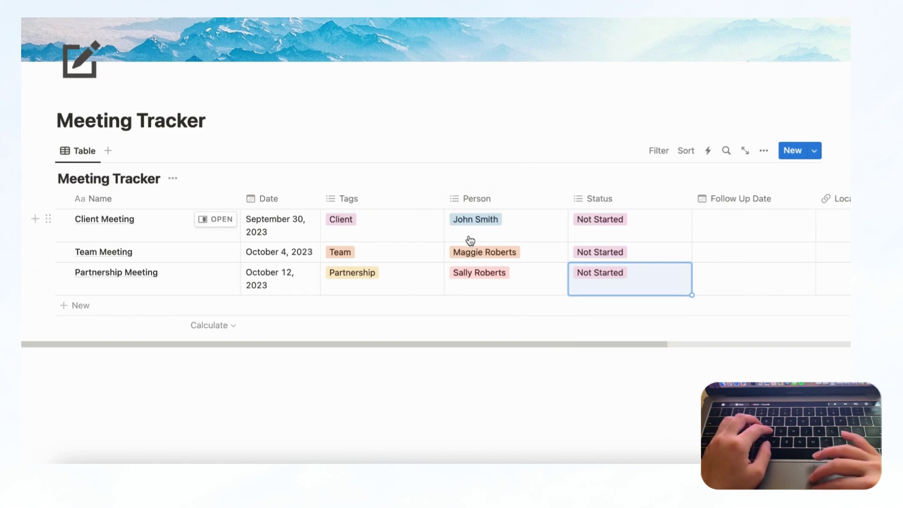
- Duplicate the Table view and set the copy's layout to Calendar
scroll(470, 240, "right", 3)
scroll(468, 240, "left", 3)
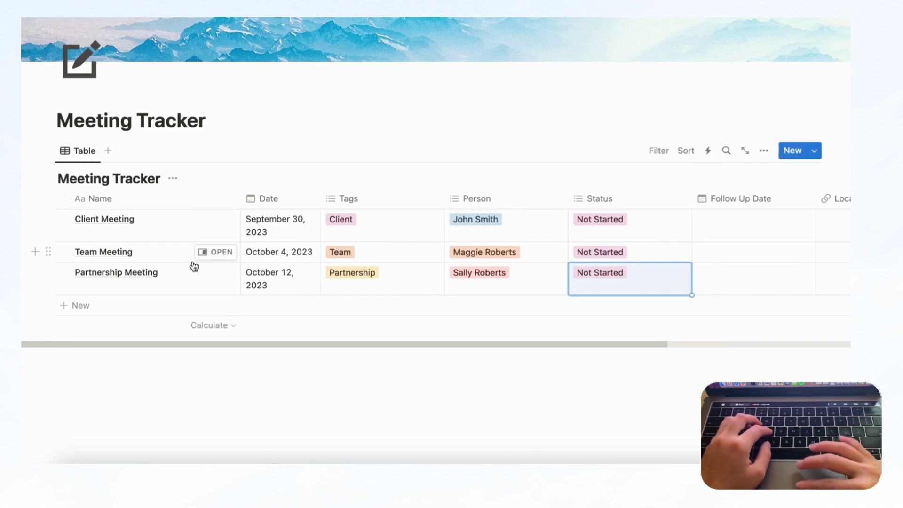
left_click(82, 152)
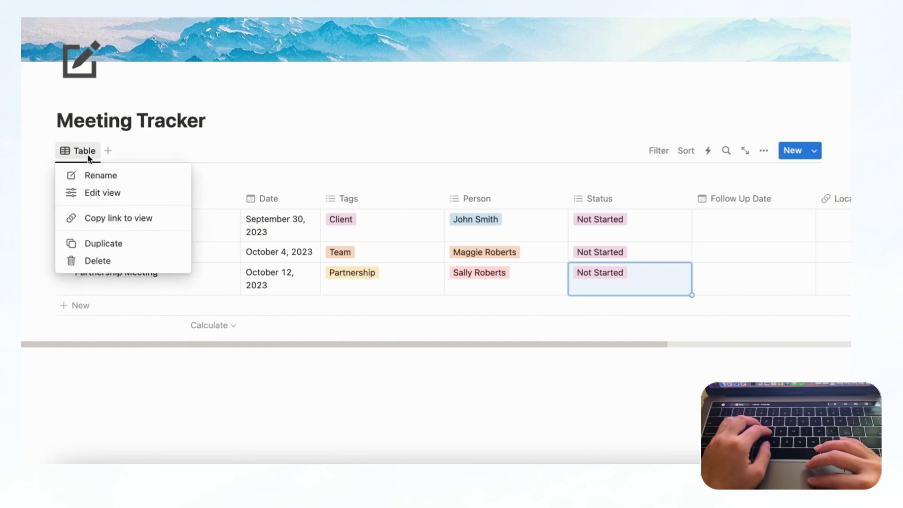
left_click(118, 244)
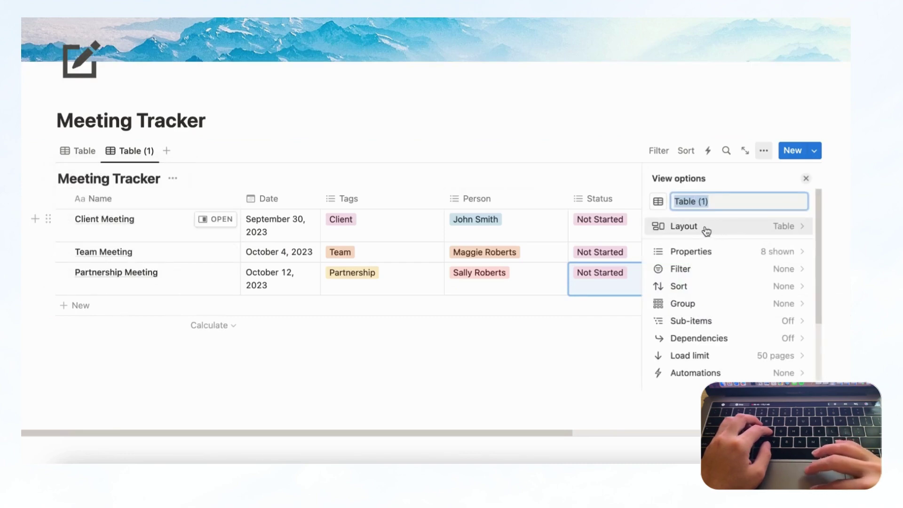
left_click(707, 230)
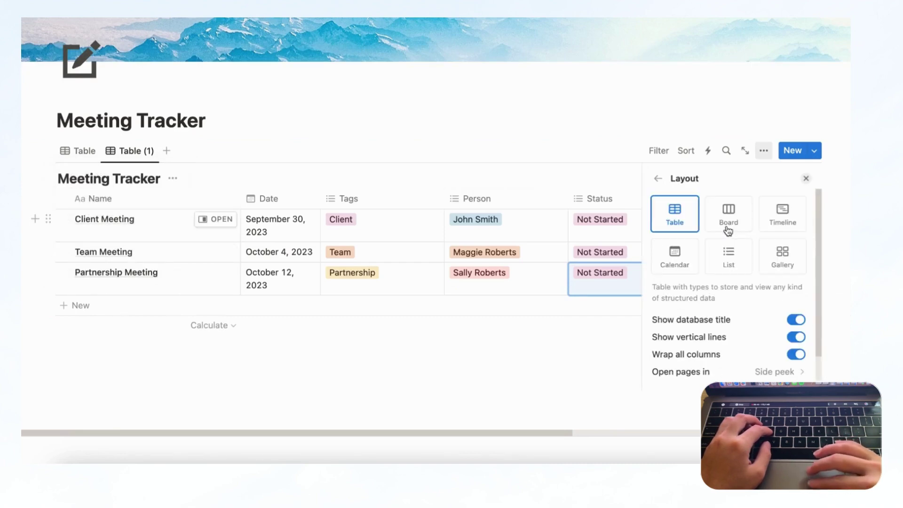
left_click(675, 258)
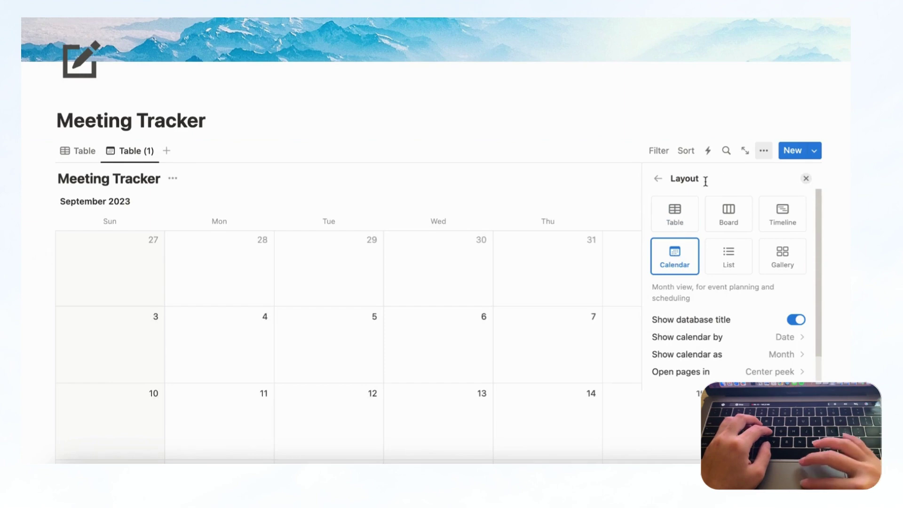
- Rename the duplicated view Calendar, close its view options and check the meeting entries on the month grid
left_click(658, 180)
key("BackSpace")
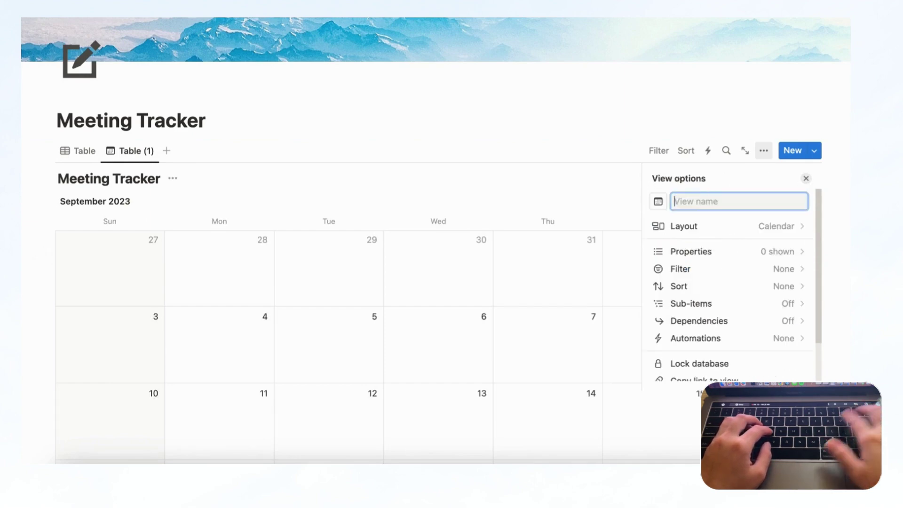
type("Calend")
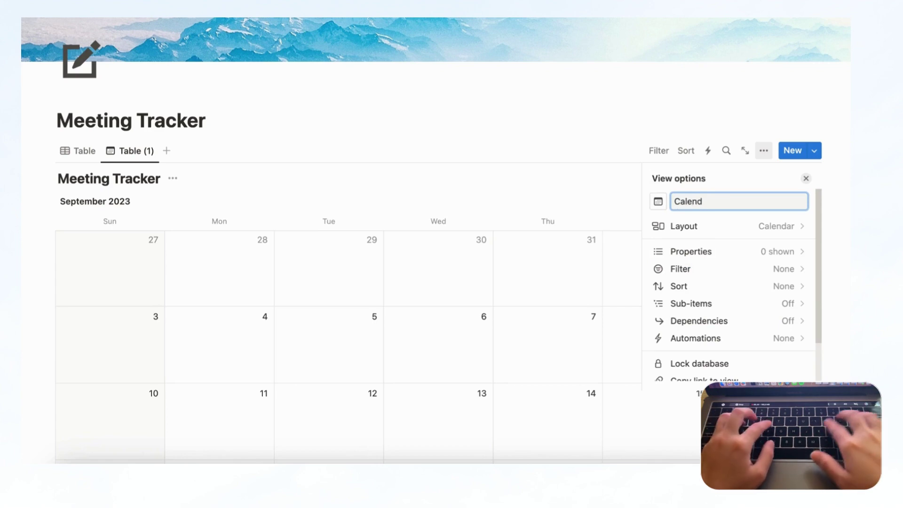
type("ar")
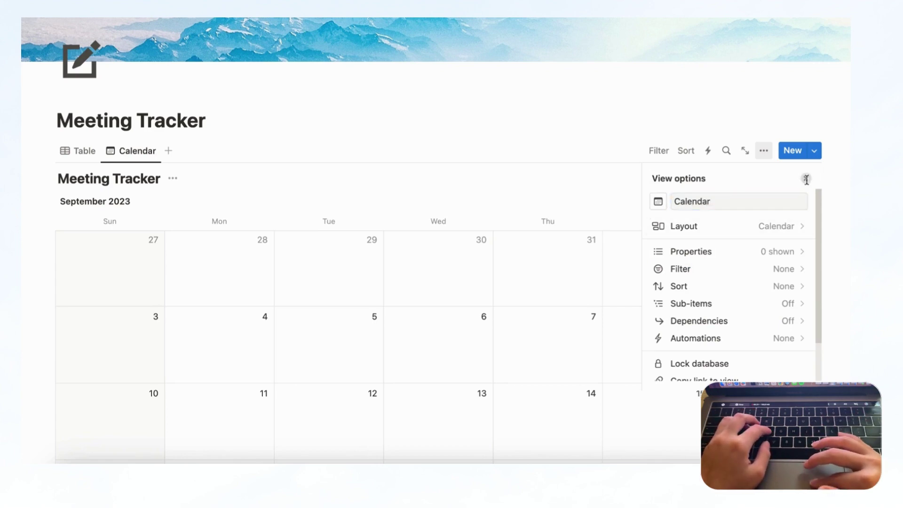
left_click(806, 178)
scroll(759, 245, "down", 5)
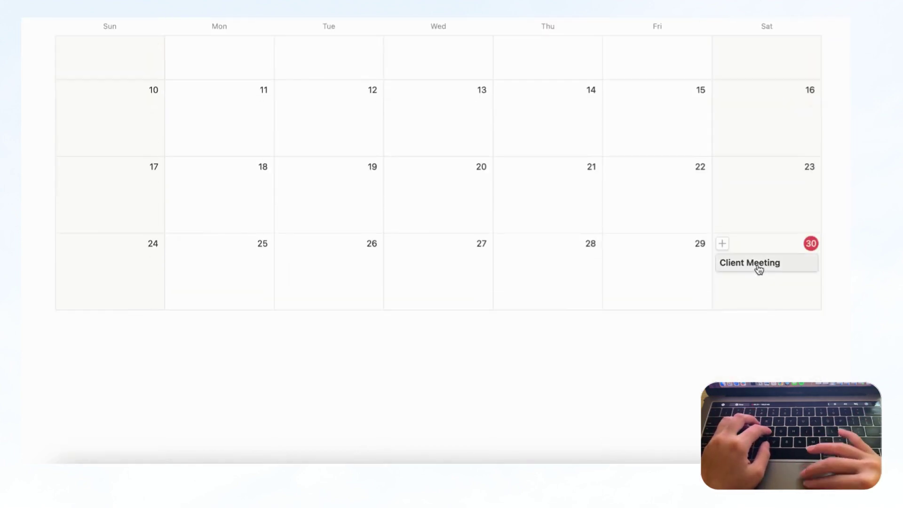
- Advance the calendar to October 2023 and check the meetings on the month grid
scroll(759, 254, "up", 5)
left_click(814, 60)
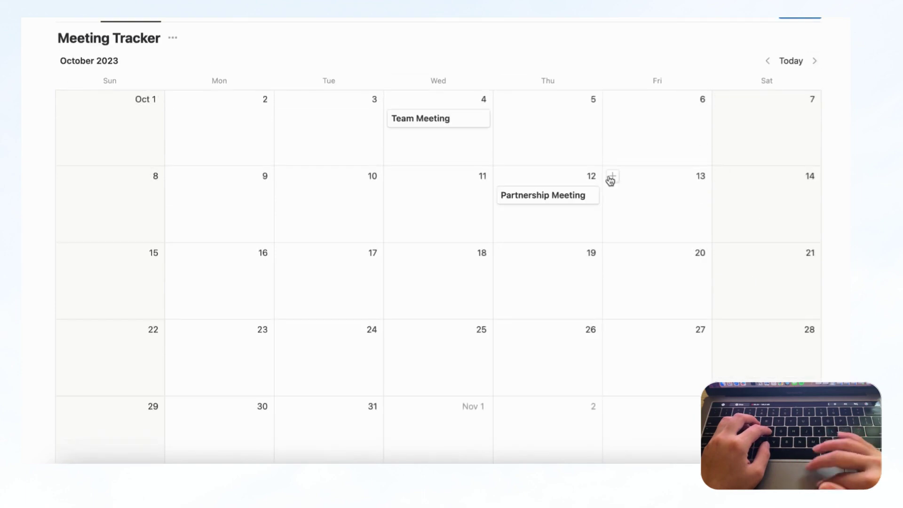
scroll(551, 215, "up", 2)
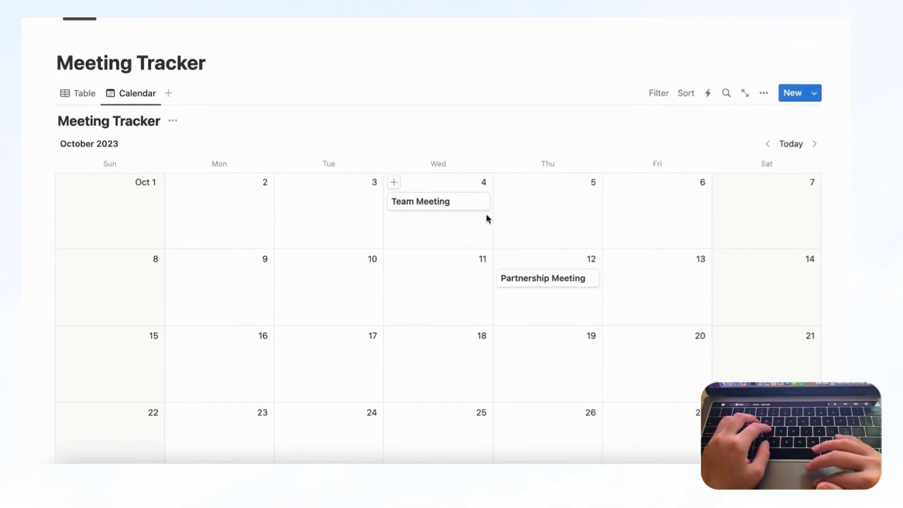
scroll(446, 229, "up", 1)
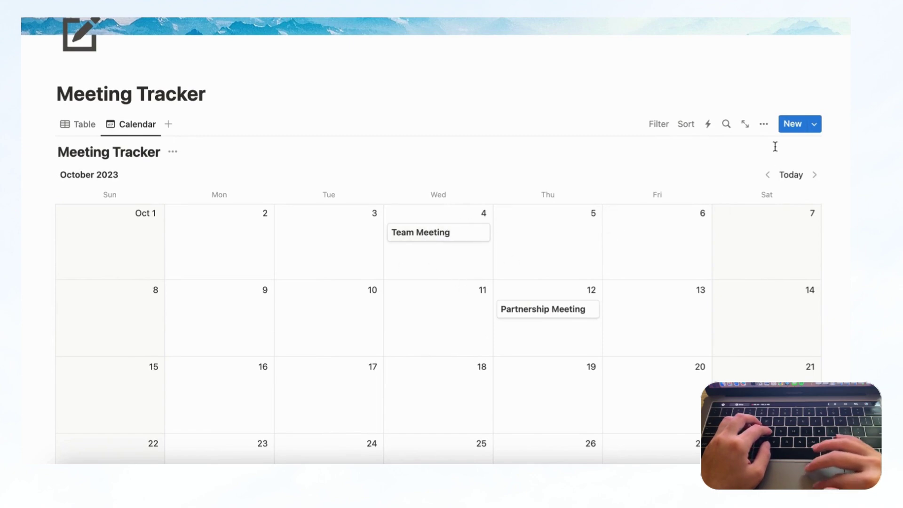
- Show the Person, Status and Tags properties on the Calendar view's entries and close the view options
left_click(763, 124)
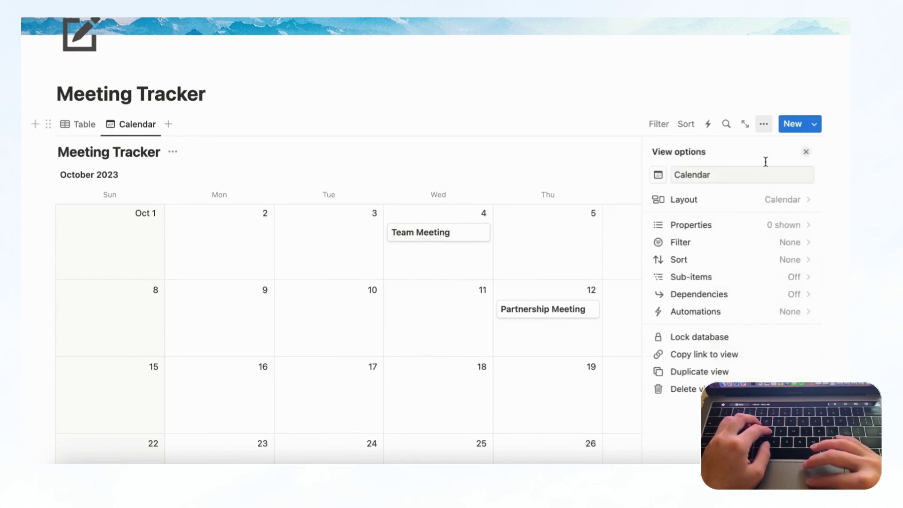
left_click(759, 230)
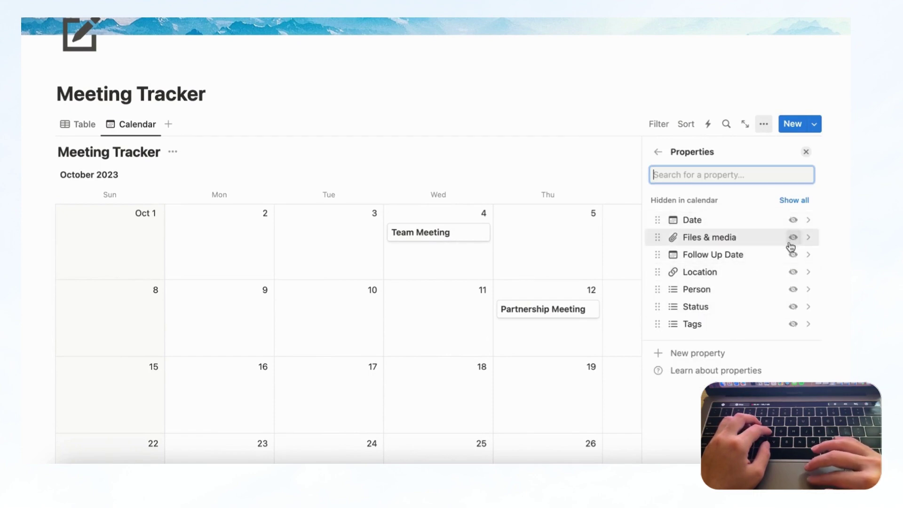
left_click(794, 289)
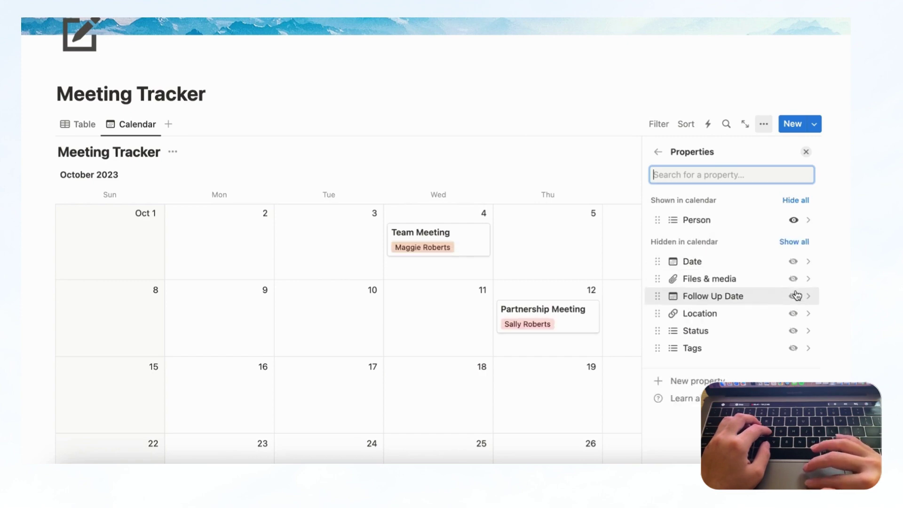
left_click(792, 332)
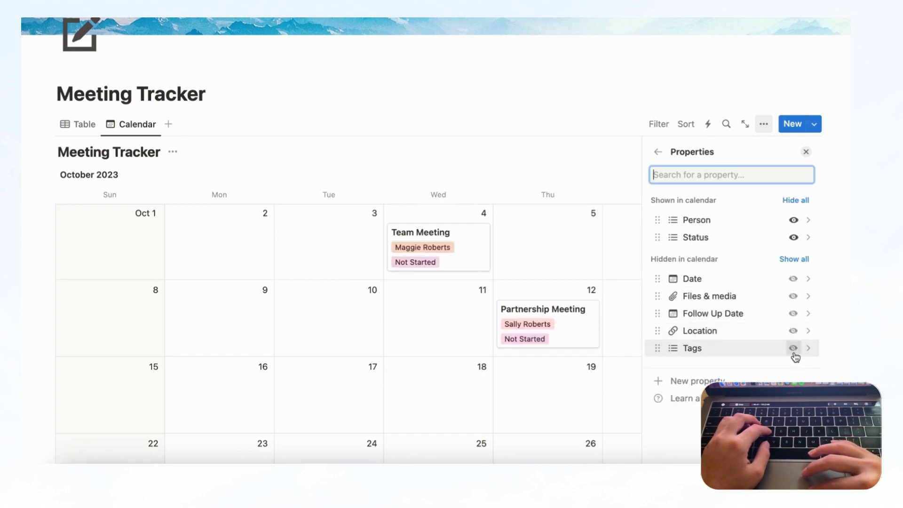
left_click(793, 348)
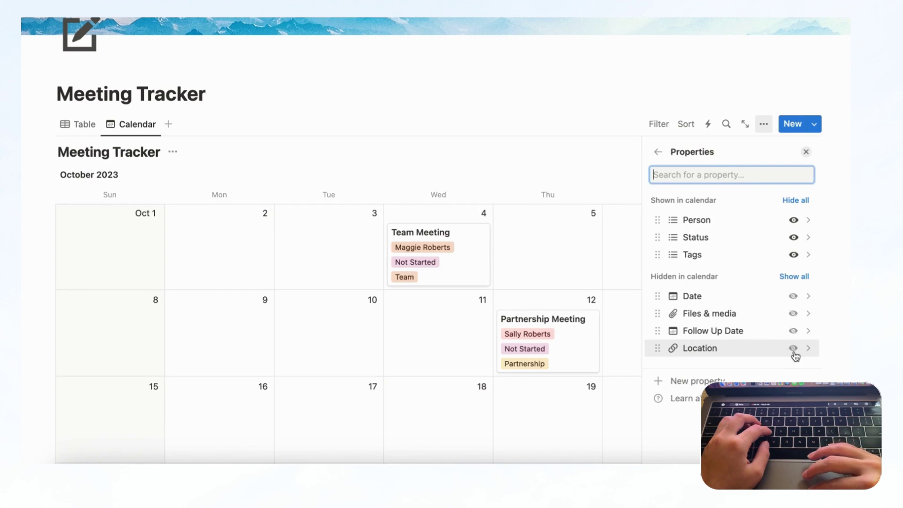
left_click(806, 151)
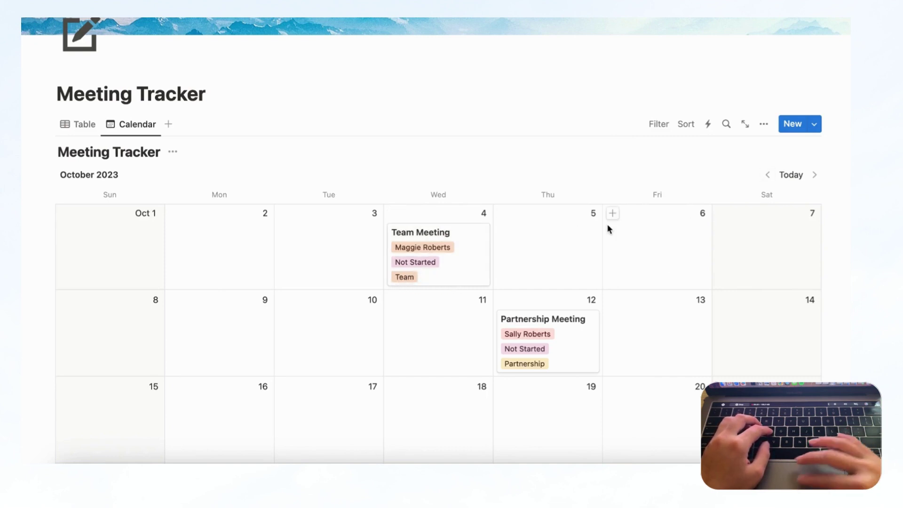
- In the Table view, filter Date to is on or after Today and save the filter for everyone
scroll(577, 312, "down", 5)
scroll(578, 312, "up", 5)
scroll(577, 307, "up", 3)
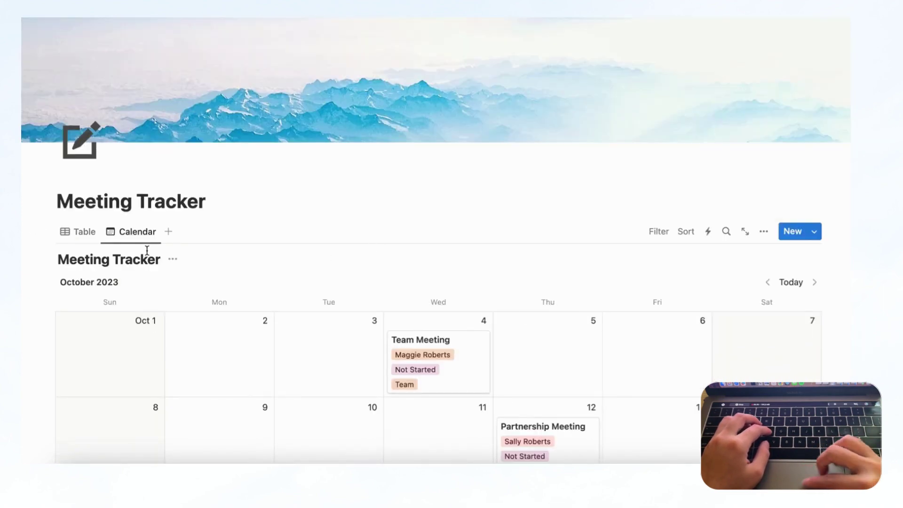
left_click(85, 233)
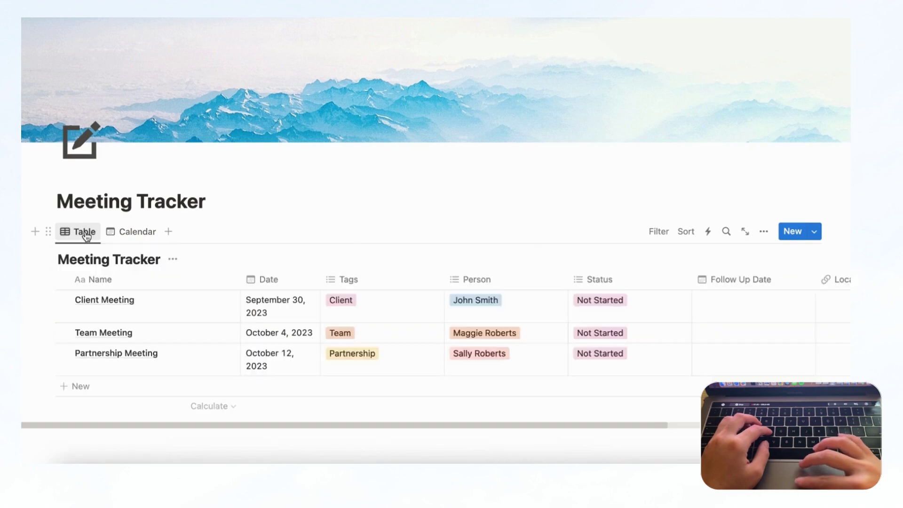
scroll(343, 312, "down", 2)
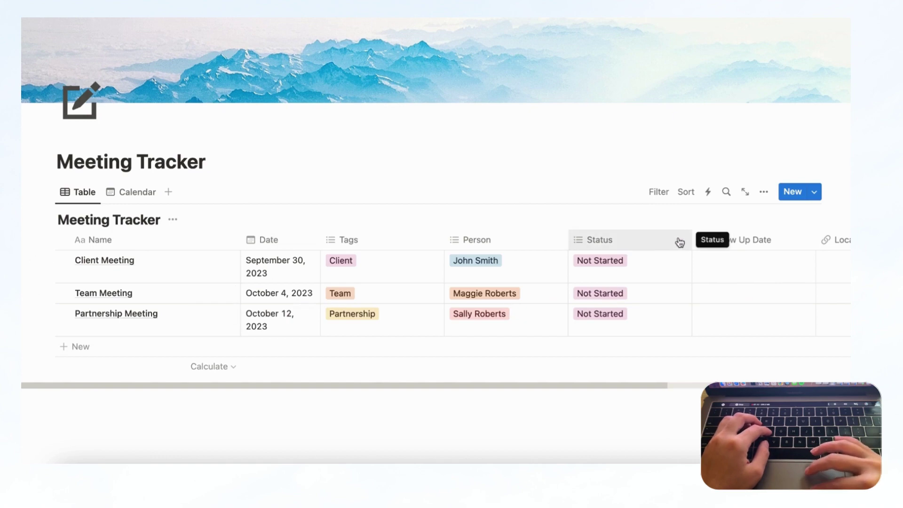
left_click(660, 197)
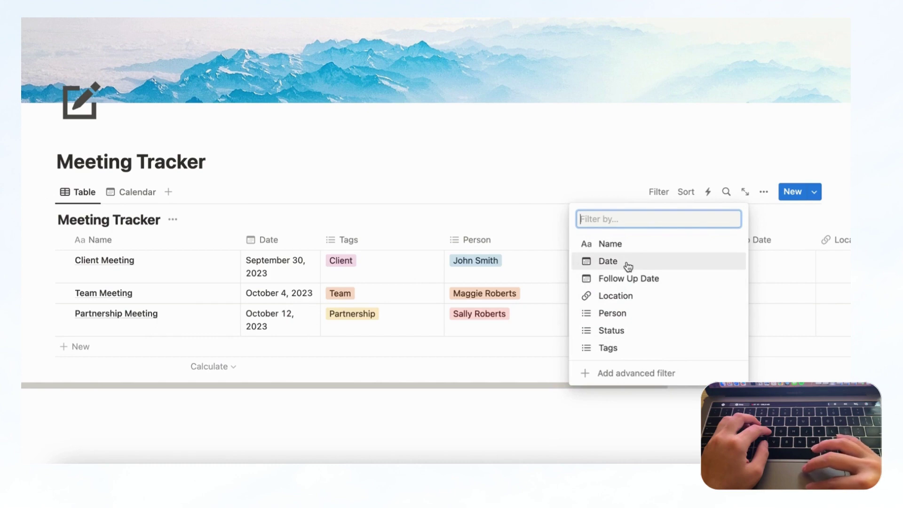
left_click(628, 266)
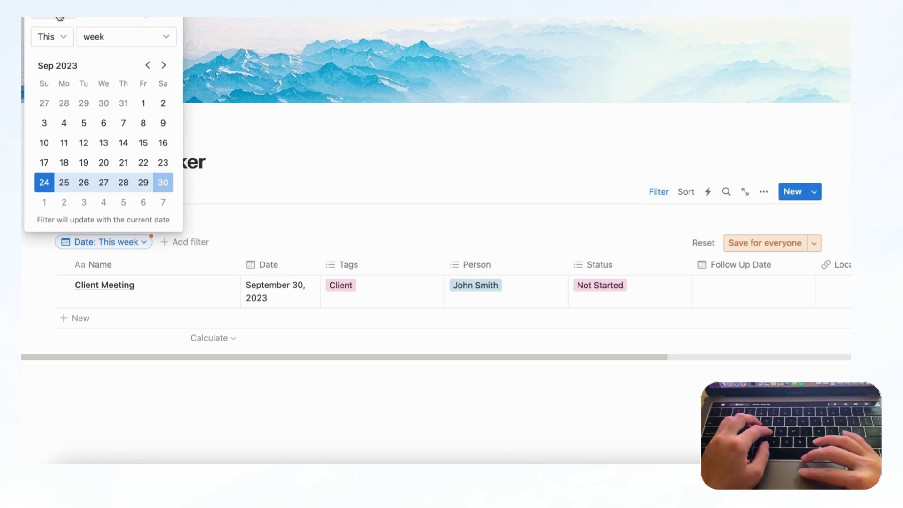
left_click(117, 20)
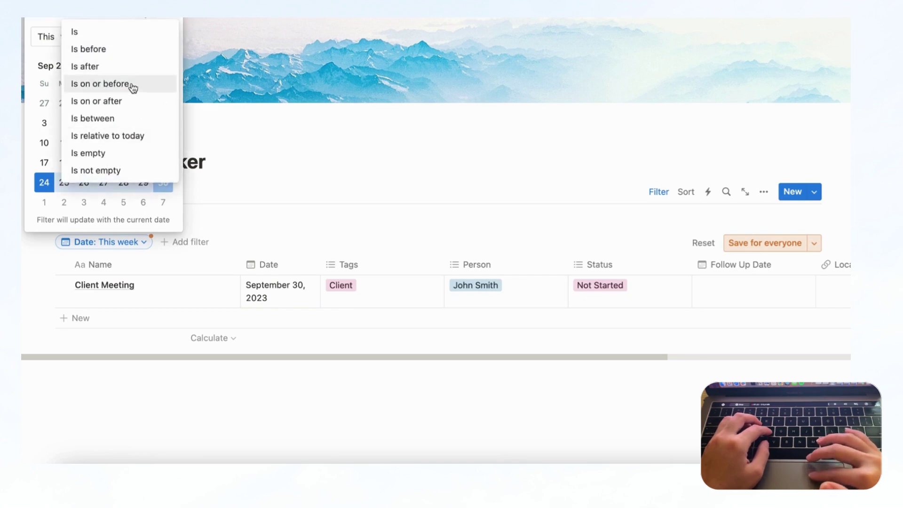
left_click(118, 109)
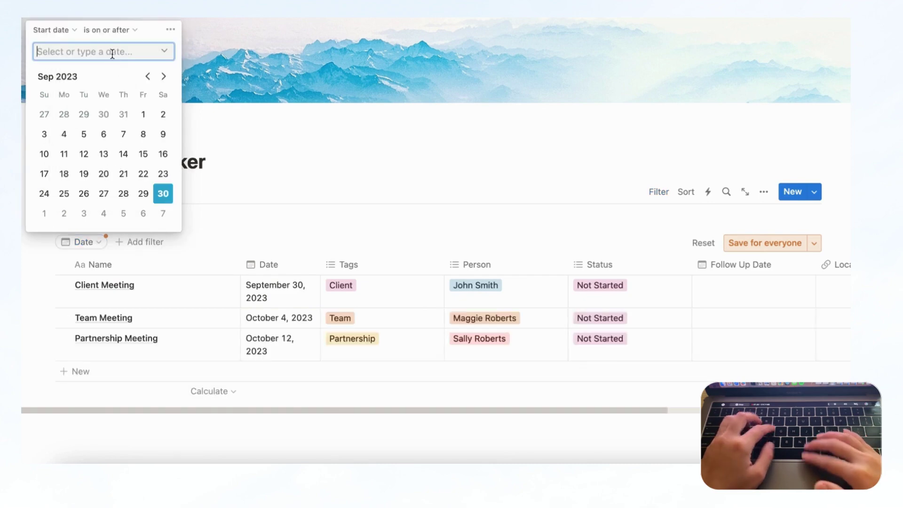
left_click(164, 52)
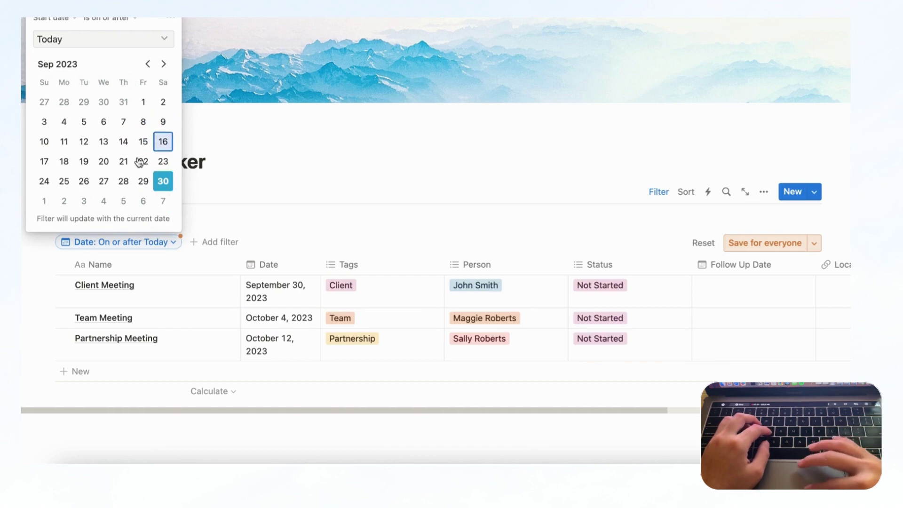
left_click(771, 244)
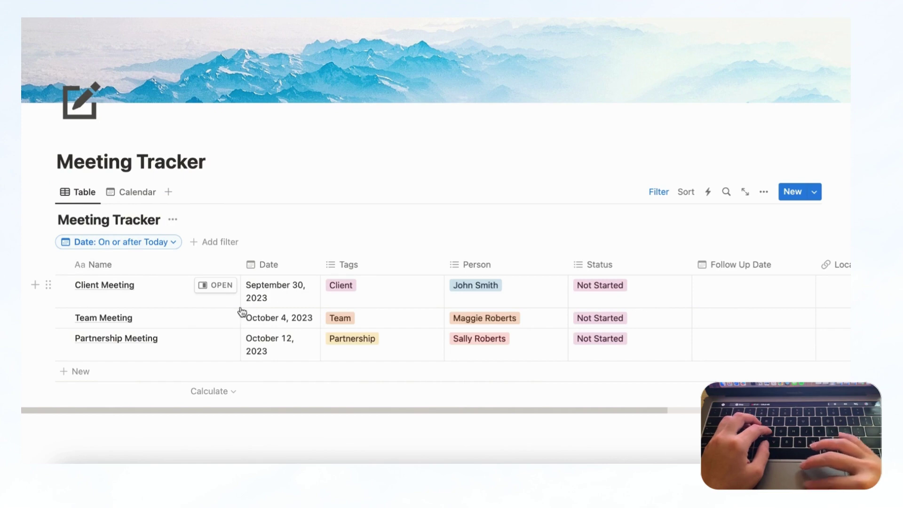
- Sort the Table view by Date in ascending order and save the sort for everyone
left_click(687, 193)
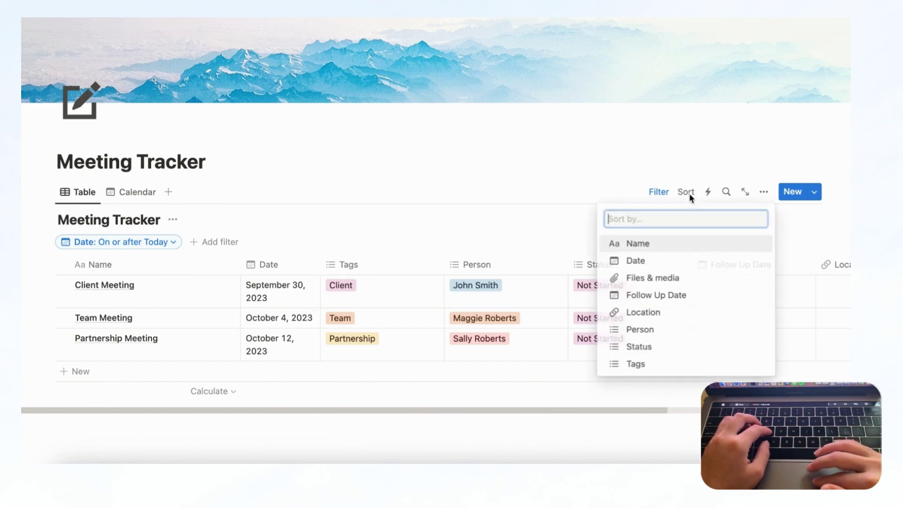
left_click(643, 263)
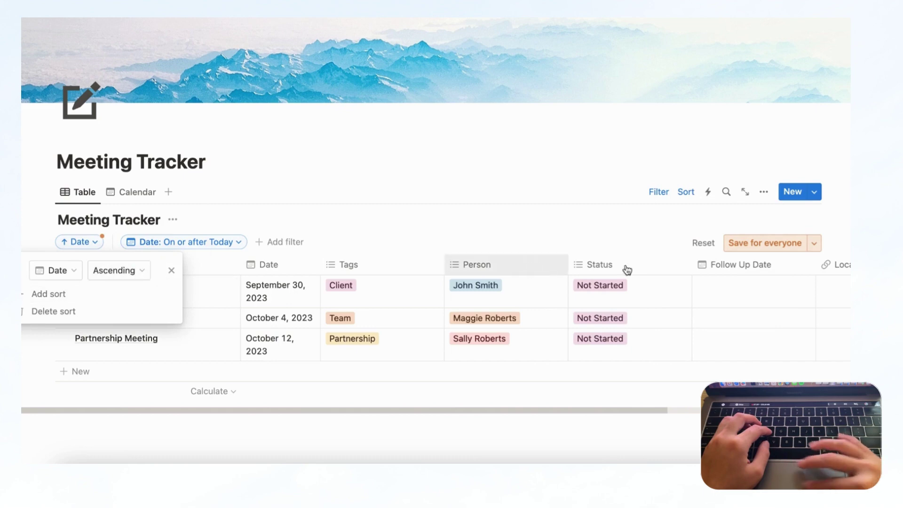
left_click(765, 243)
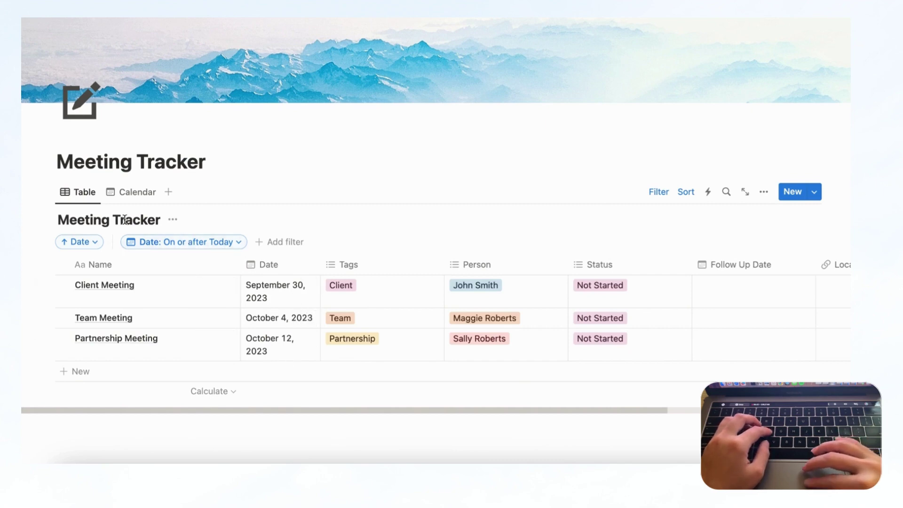
- Duplicate the Table view, name the copy View All and close its view options
left_click(83, 193)
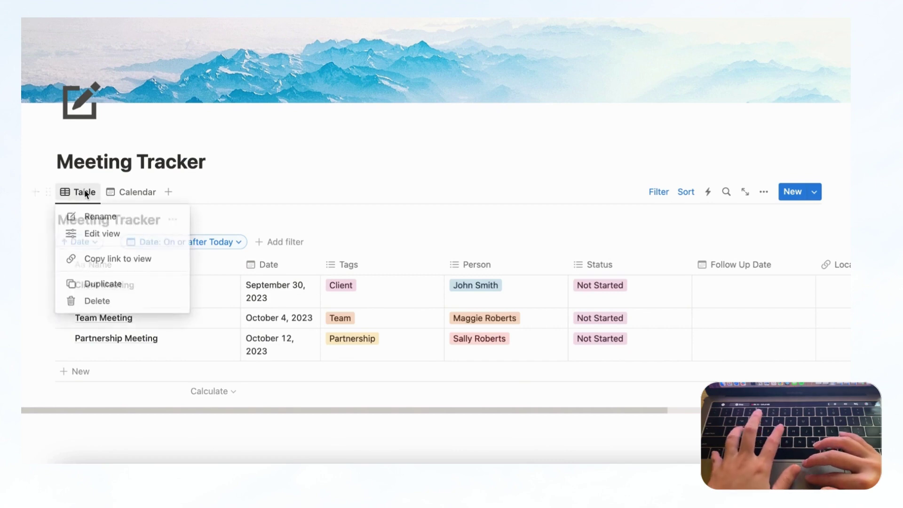
left_click(134, 285)
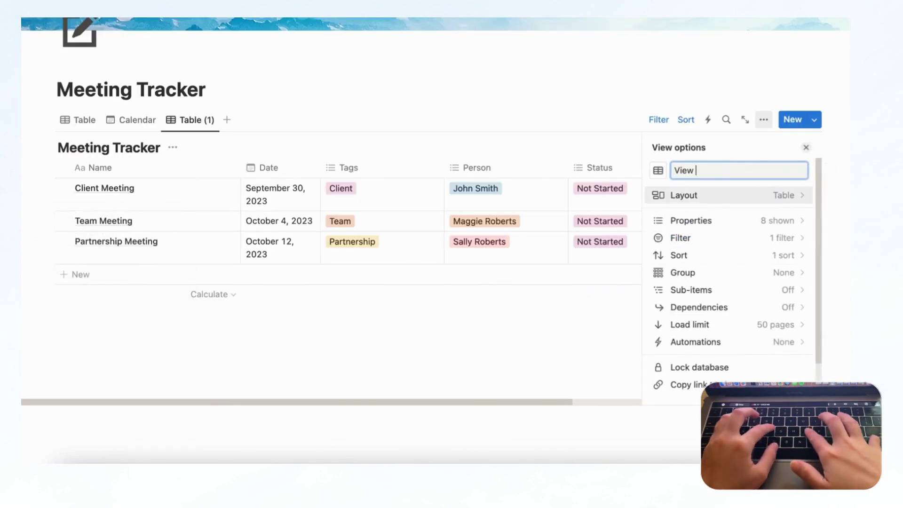
left_click(805, 148)
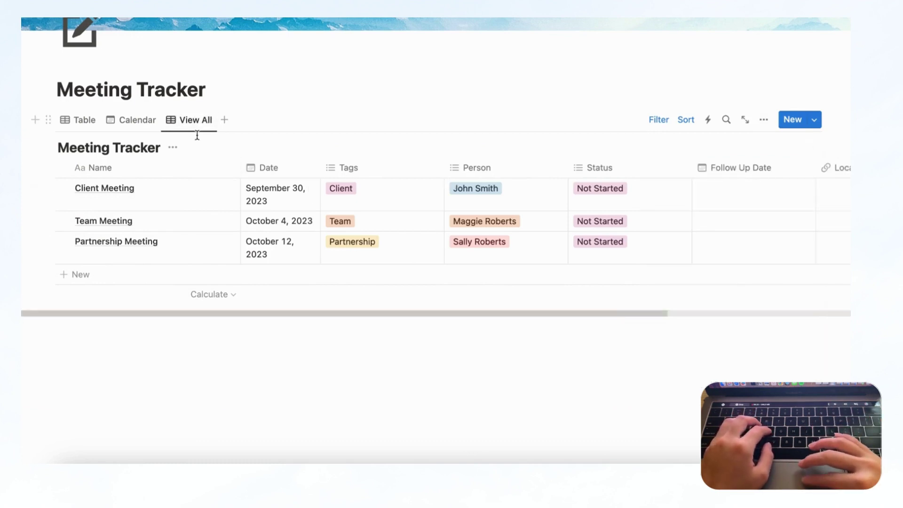
- Remove the Date filter from the View All view and save the change for everyone
left_click(663, 121)
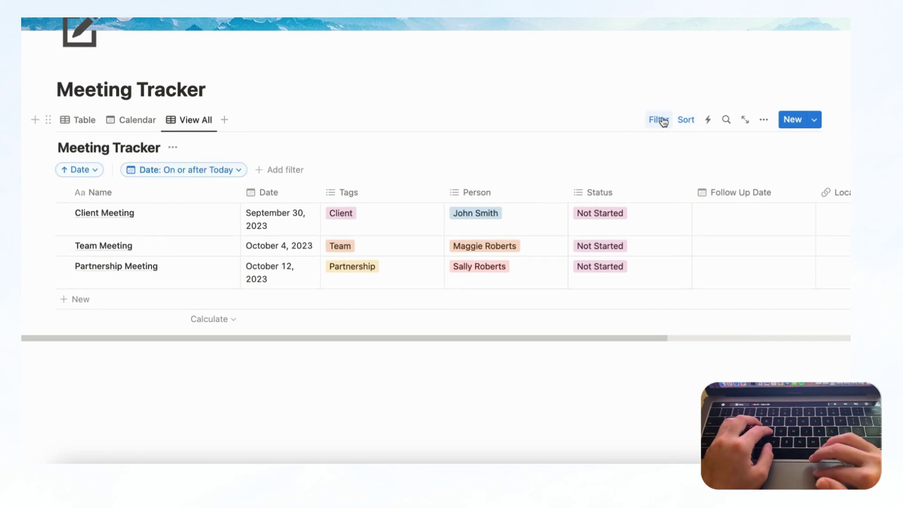
left_click(234, 181)
left_click(255, 185)
left_click(282, 193)
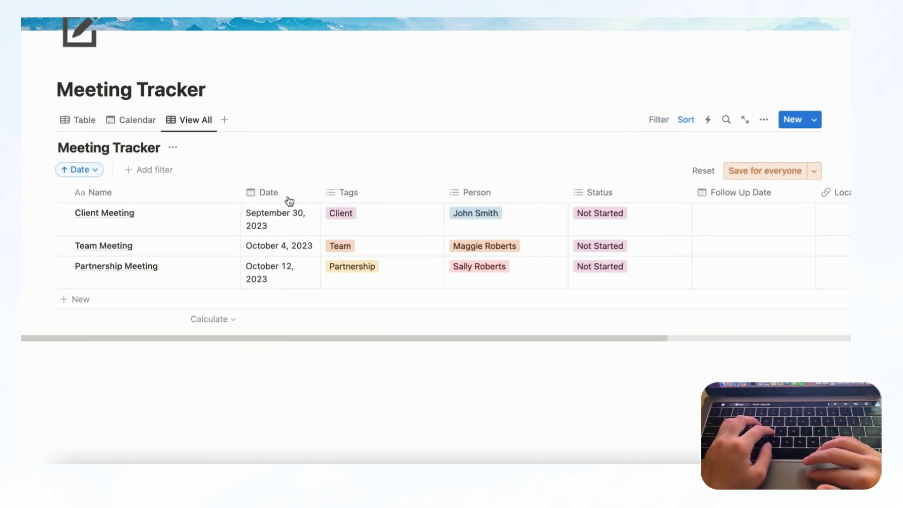
left_click(782, 170)
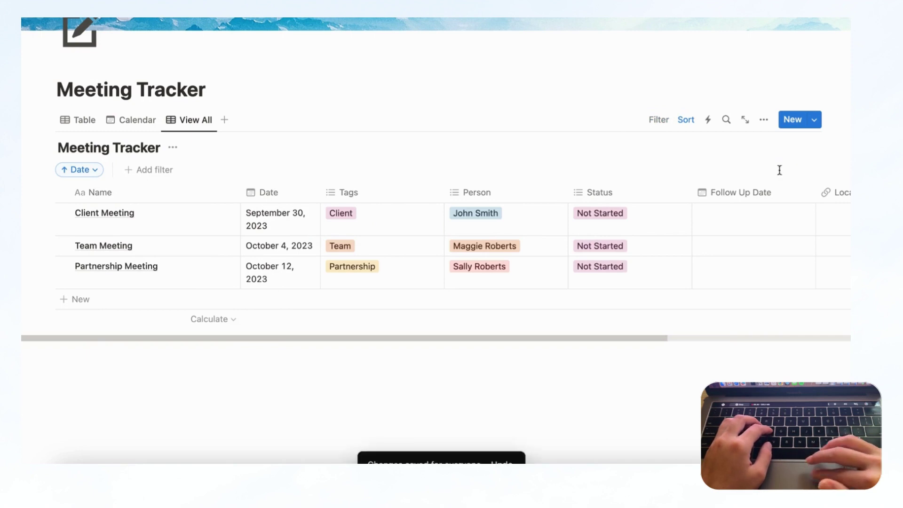
- Set the View All view's Date sort to Descending and save it for everyone
left_click(79, 169)
left_click(133, 200)
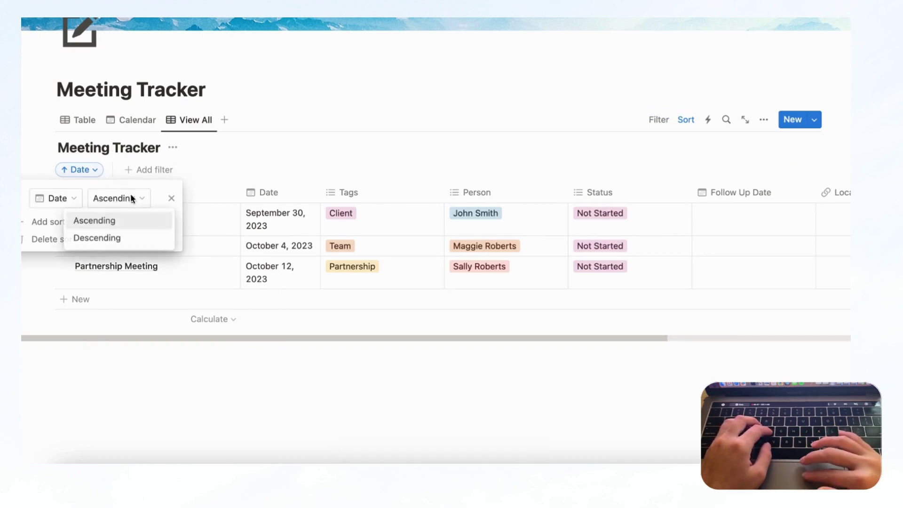
left_click(134, 240)
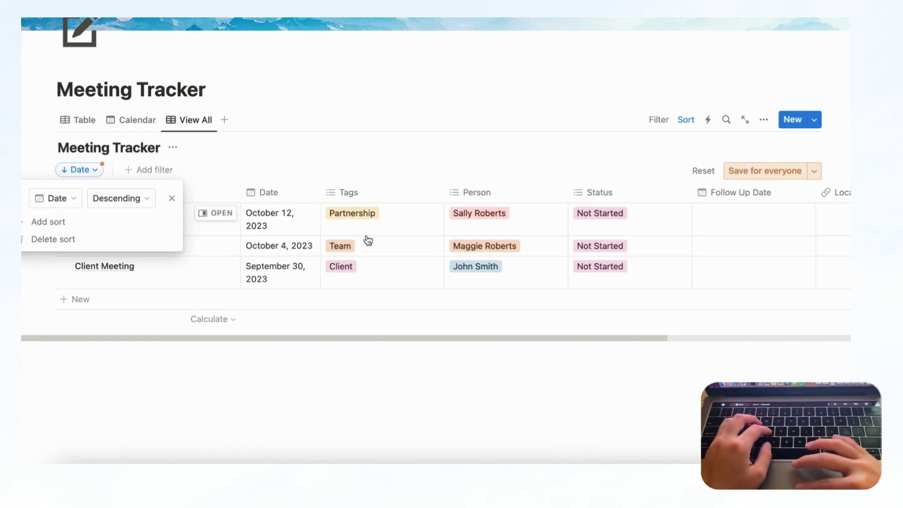
left_click(787, 177)
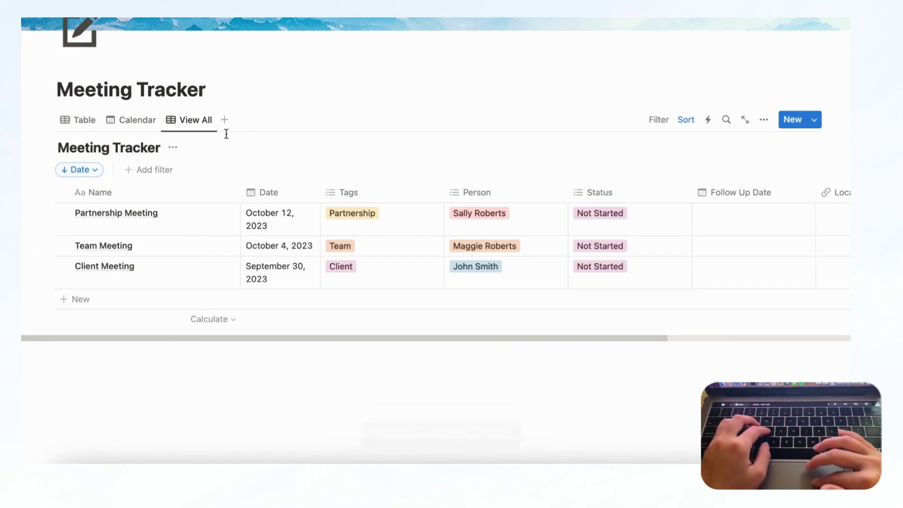
- Check the Partnership Meeting's Status options, then duplicate the View All view and name the copy Review Needed
left_click(618, 222)
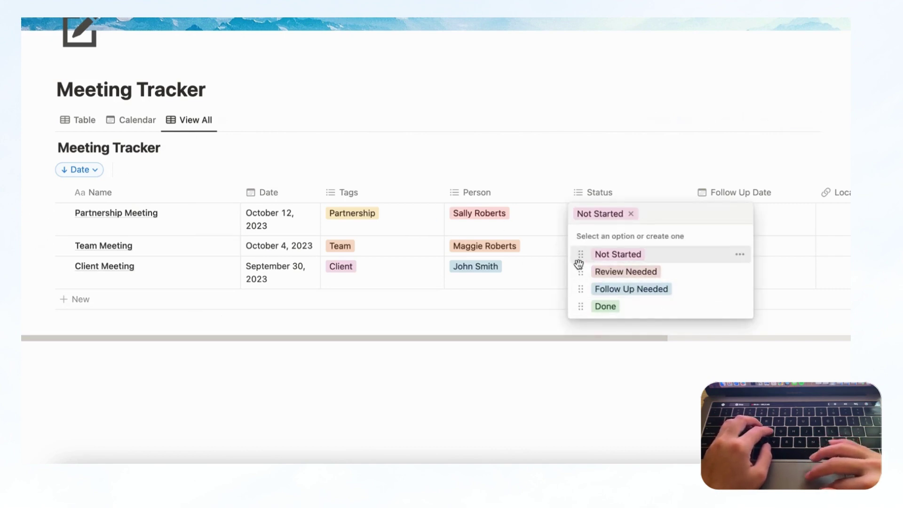
key("Escape")
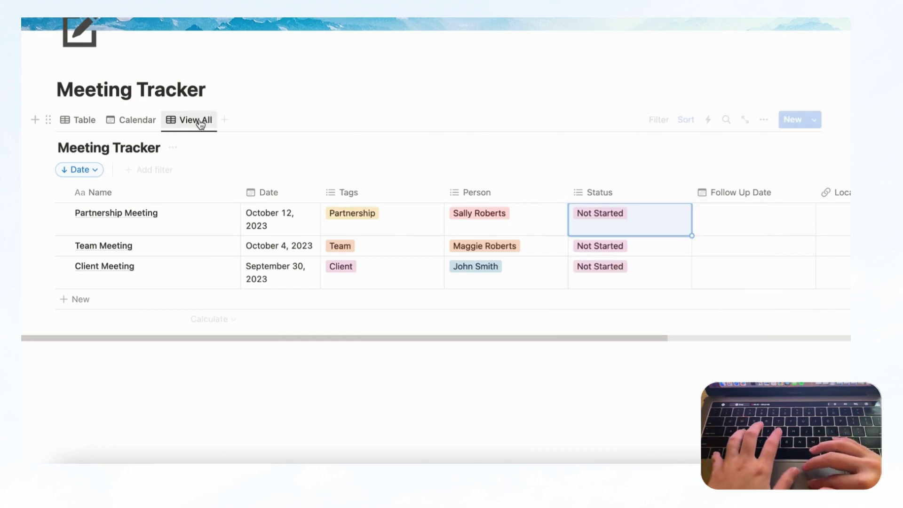
left_click(195, 121)
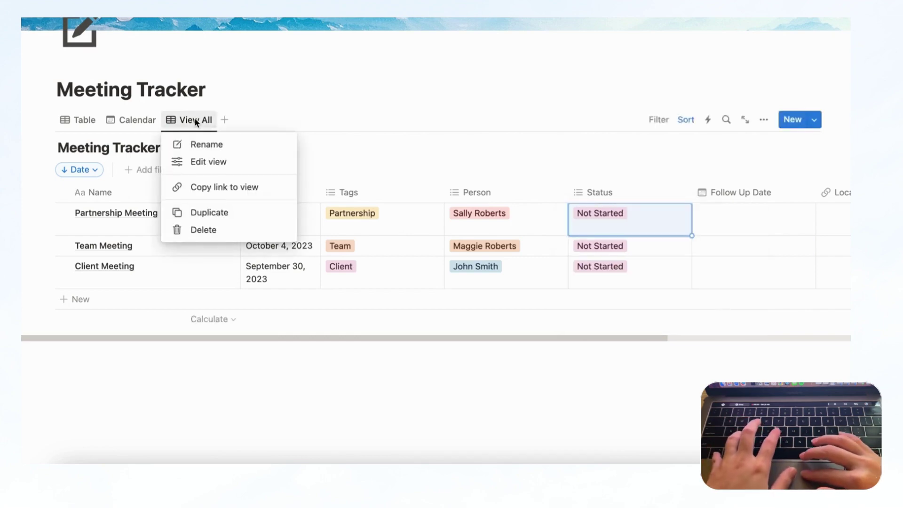
left_click(228, 213)
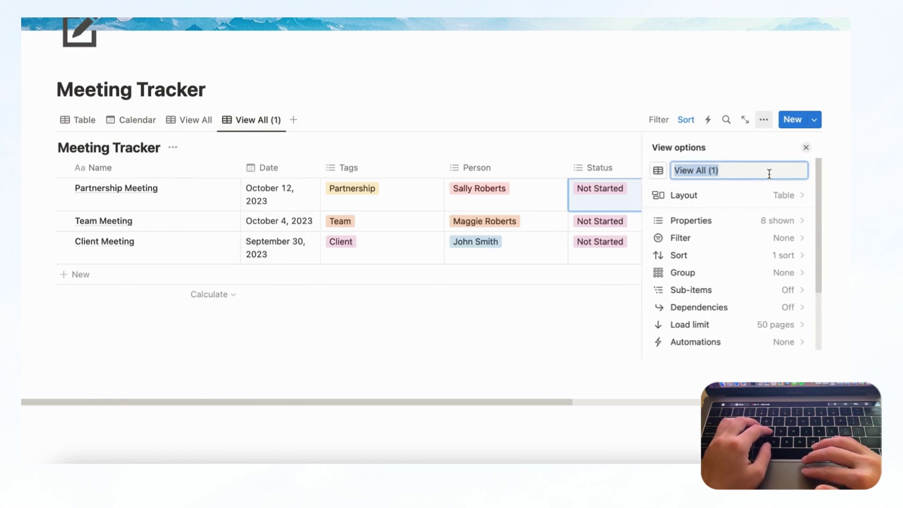
type("Review Needed")
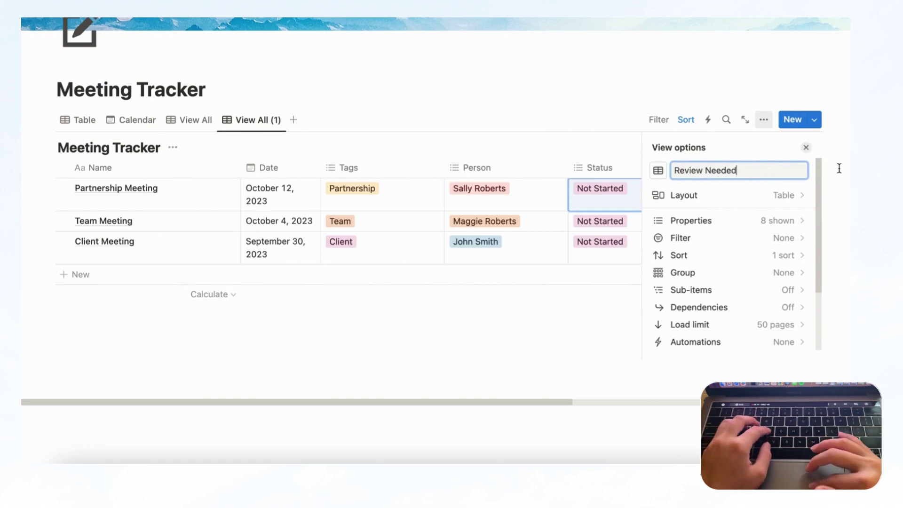
- Filter the Review Needed view to meetings whose Status contains Review Needed and save the change for everyone
left_click(806, 151)
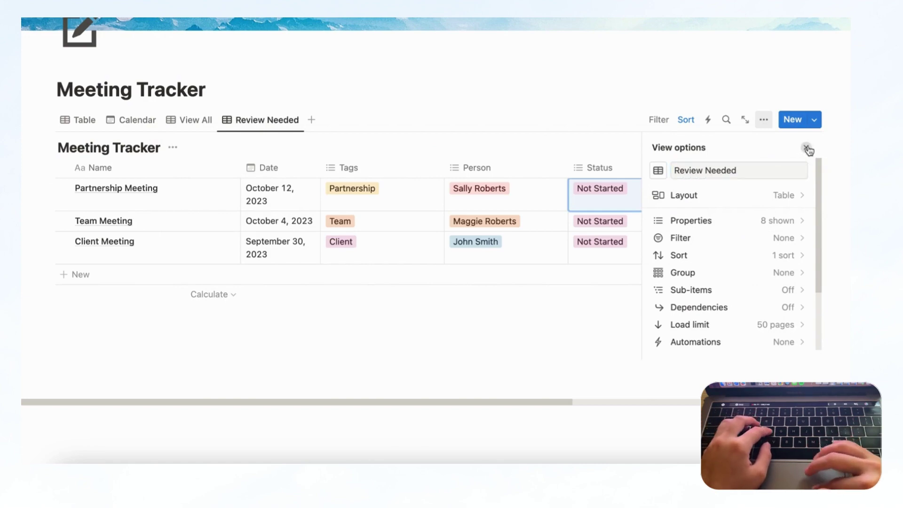
left_click(659, 120)
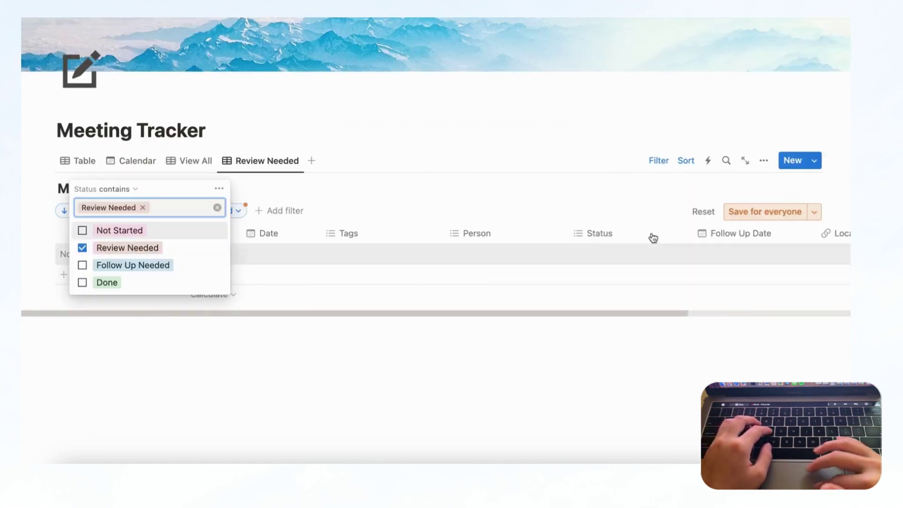
left_click(747, 210)
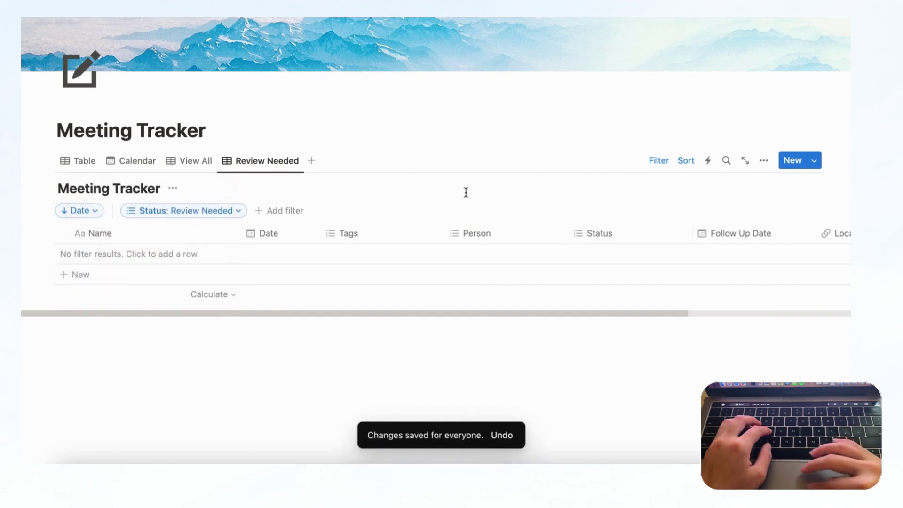
- Duplicate the Review Needed view, name the copy Follow Up Needed and close its view options
left_click(273, 160)
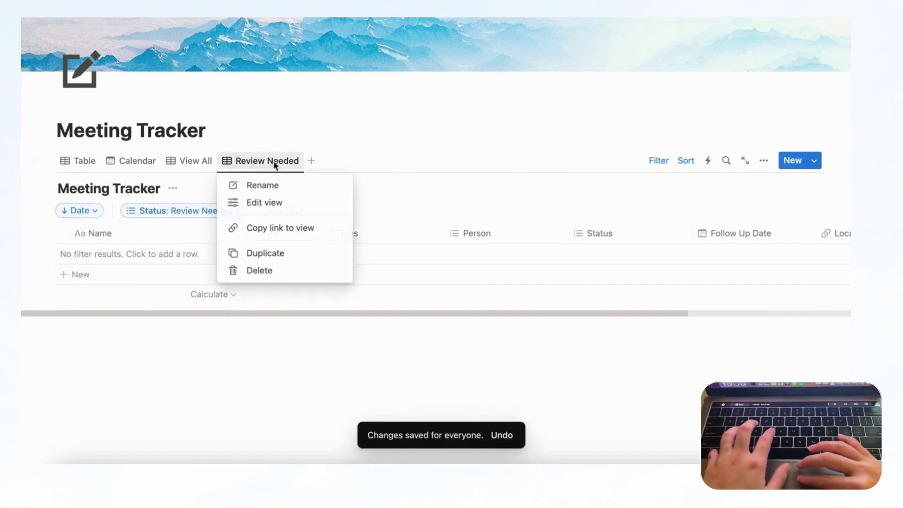
left_click(295, 256)
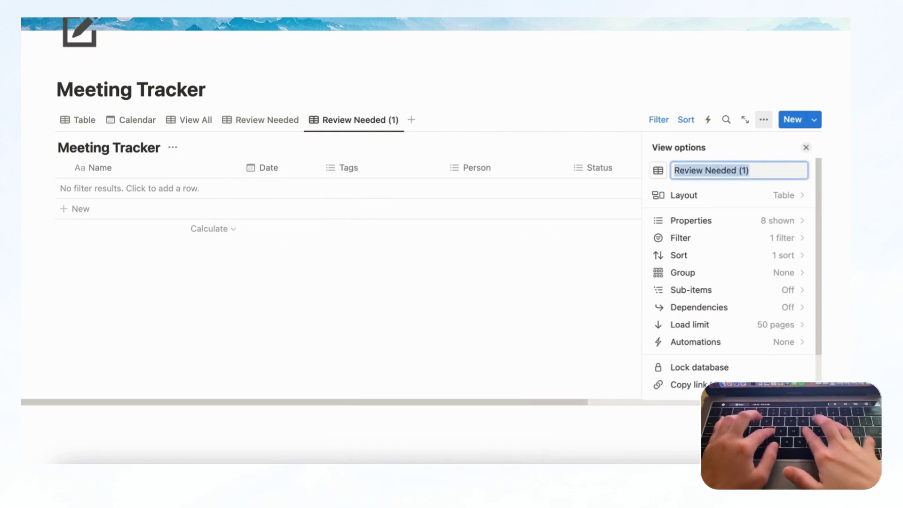
type("Follow Up Needed")
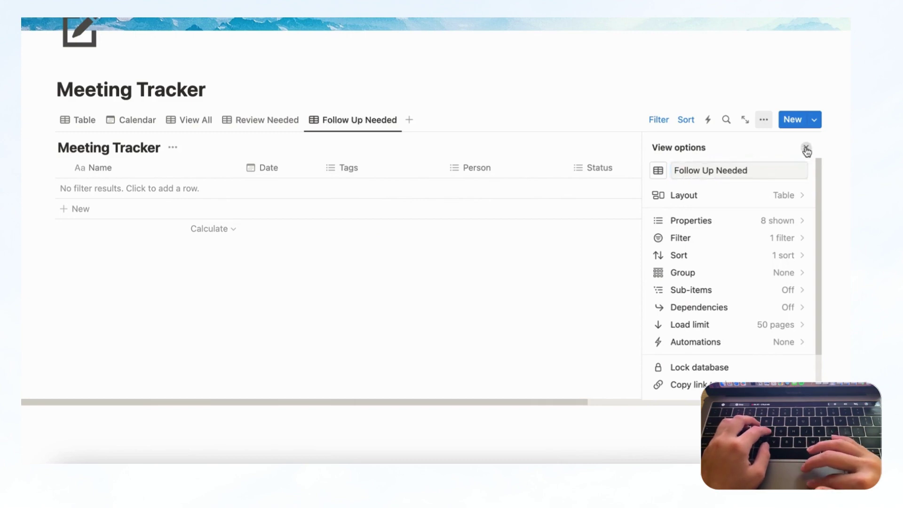
left_click(806, 149)
- Change the Follow Up Needed view's Status filter to Follow Up Needed only and save it for everyone
left_click(660, 187)
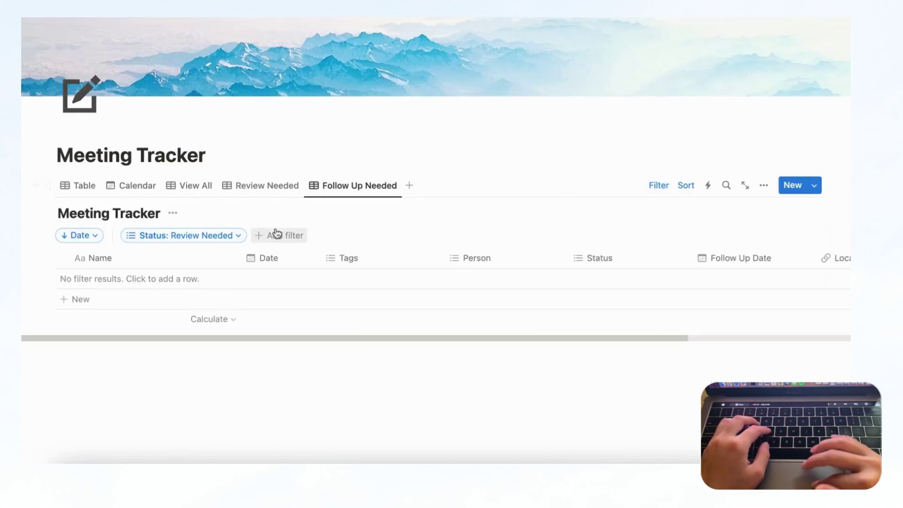
left_click(236, 235)
left_click(118, 313)
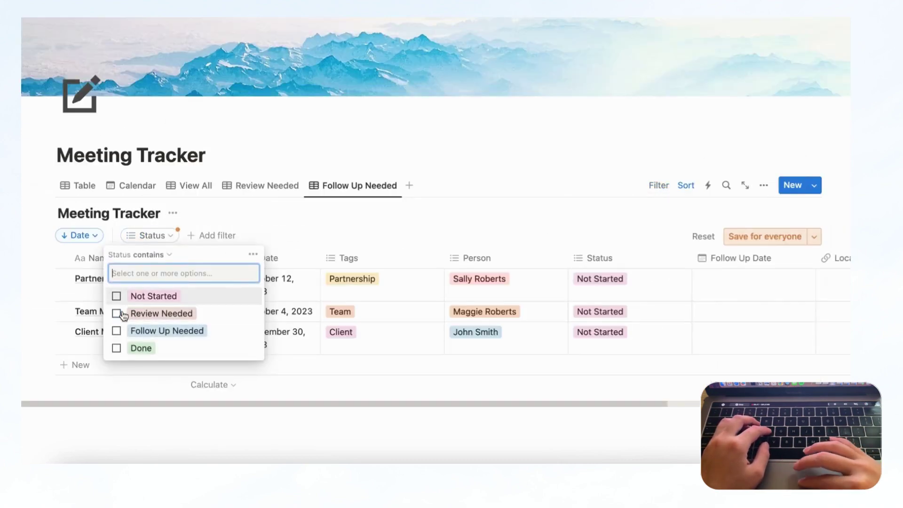
left_click(122, 331)
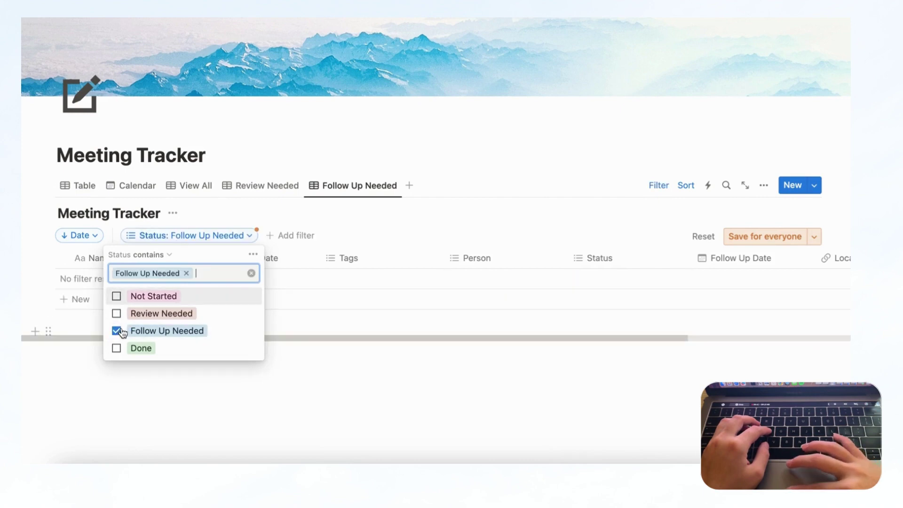
left_click(758, 237)
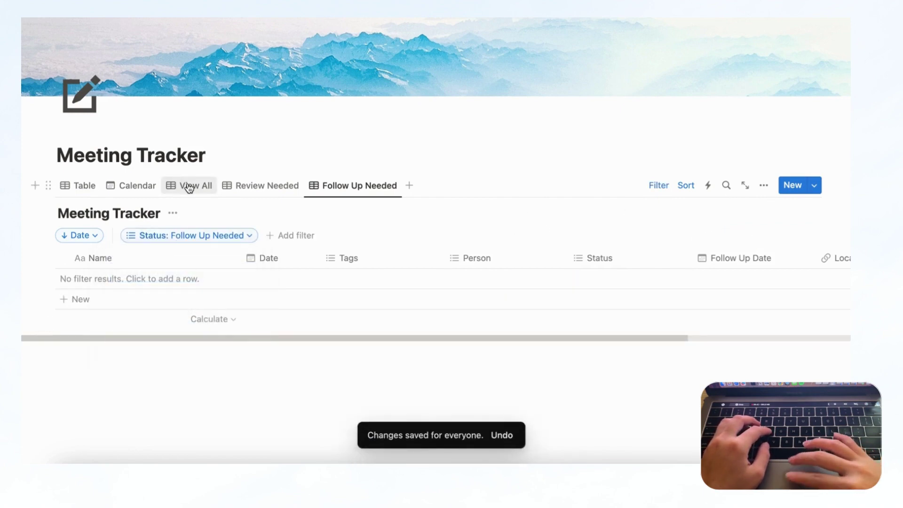
- Reorder the views so Calendar and View All come after Follow Up Needed, and rename the Table view Upcoming
left_click_drag(188, 185, 357, 184)
left_click_drag(119, 190, 298, 192)
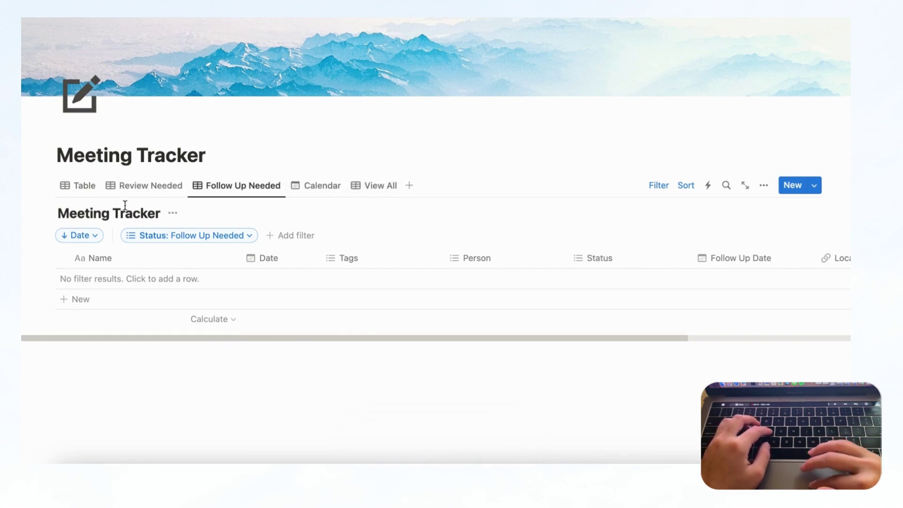
left_click(83, 185)
left_click(83, 184)
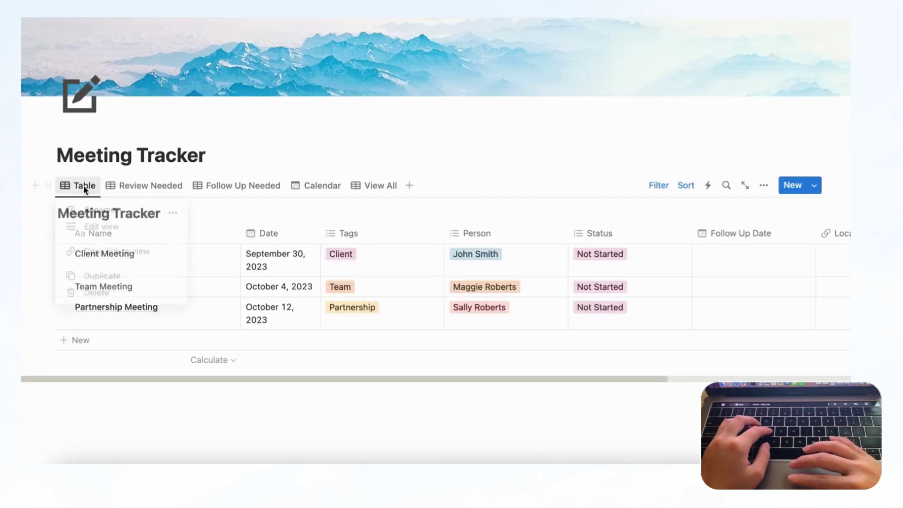
left_click(90, 210)
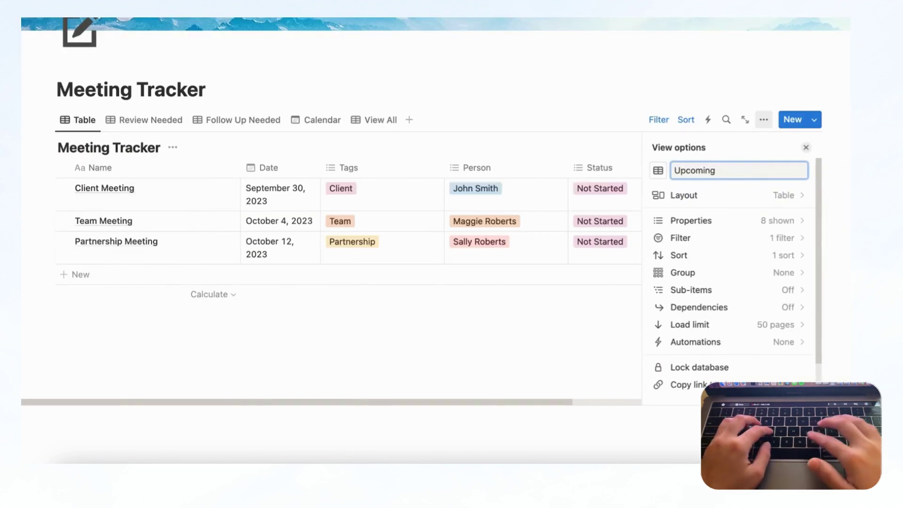
left_click(806, 147)
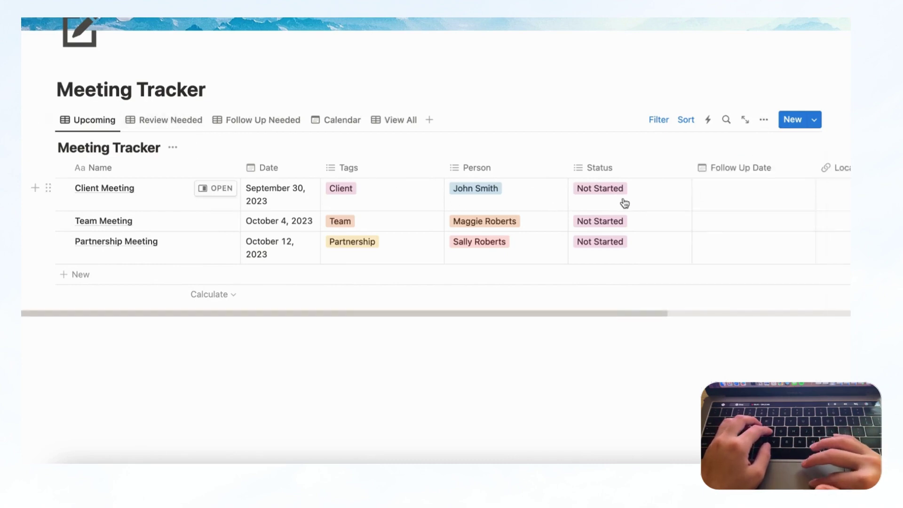
- Replace the Team Meeting's Status with Follow Up Needed
left_click(611, 218)
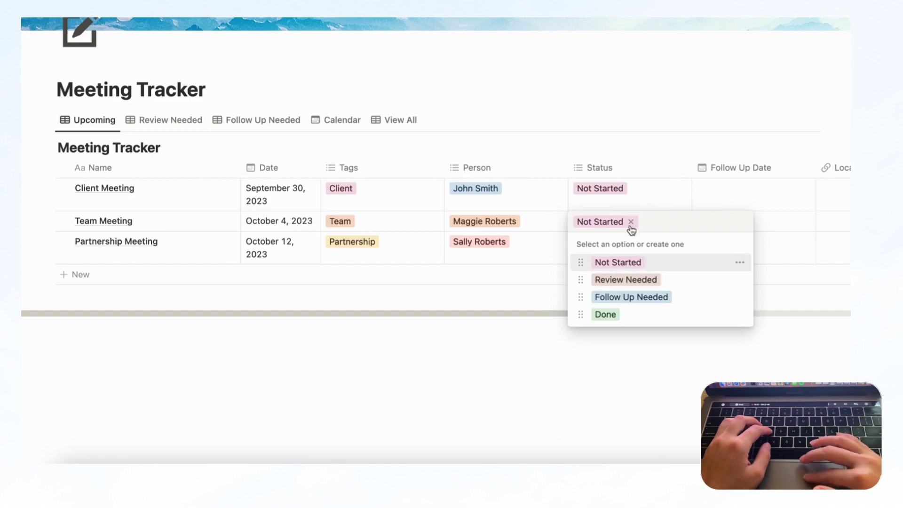
left_click(631, 221)
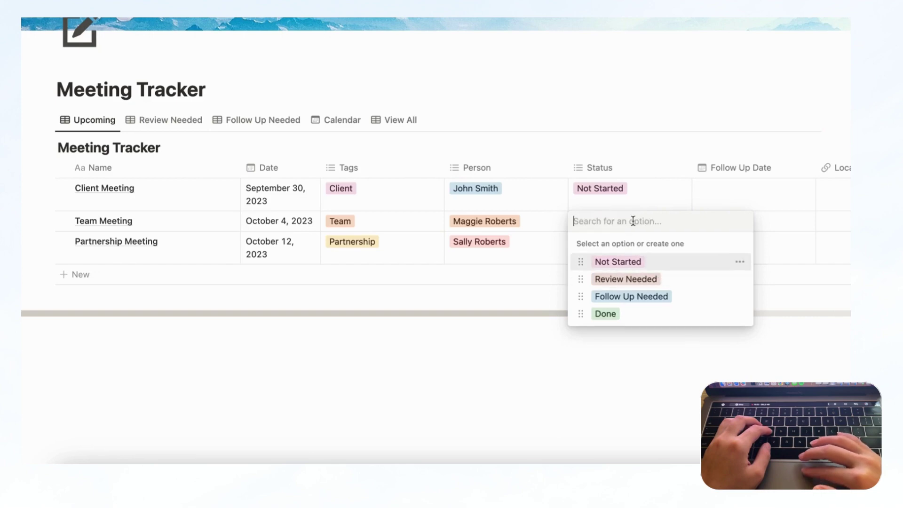
left_click(673, 302)
left_click(670, 192)
- Replace the Partnership Meeting's Status with both Review Needed and Follow Up Needed
left_click(656, 248)
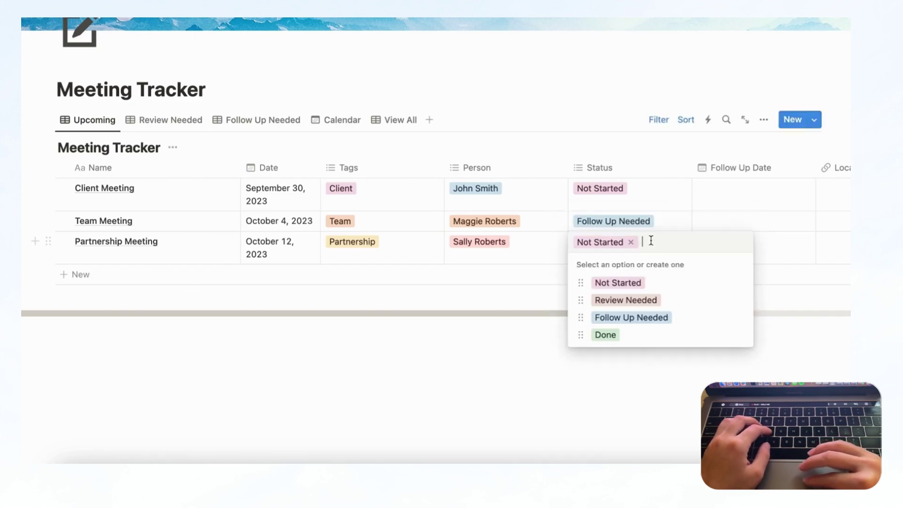
left_click(653, 306)
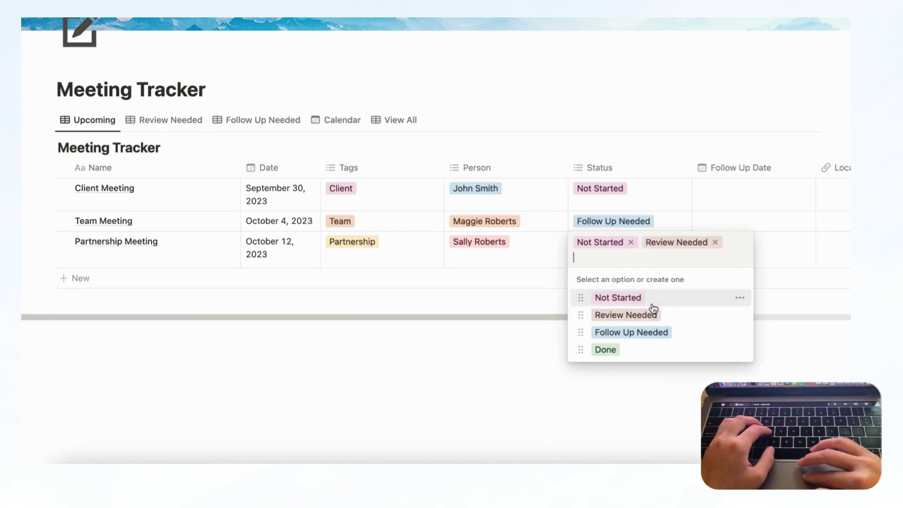
left_click(670, 335)
left_click(630, 242)
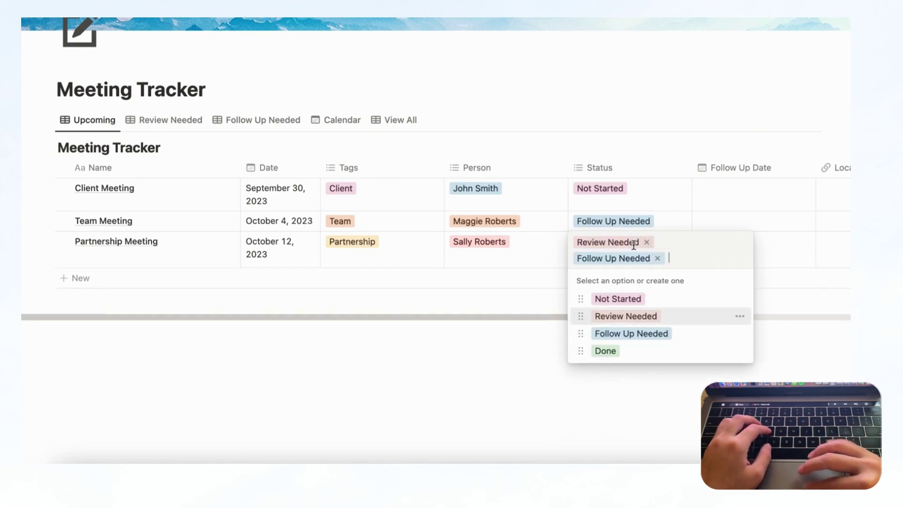
key("Escape")
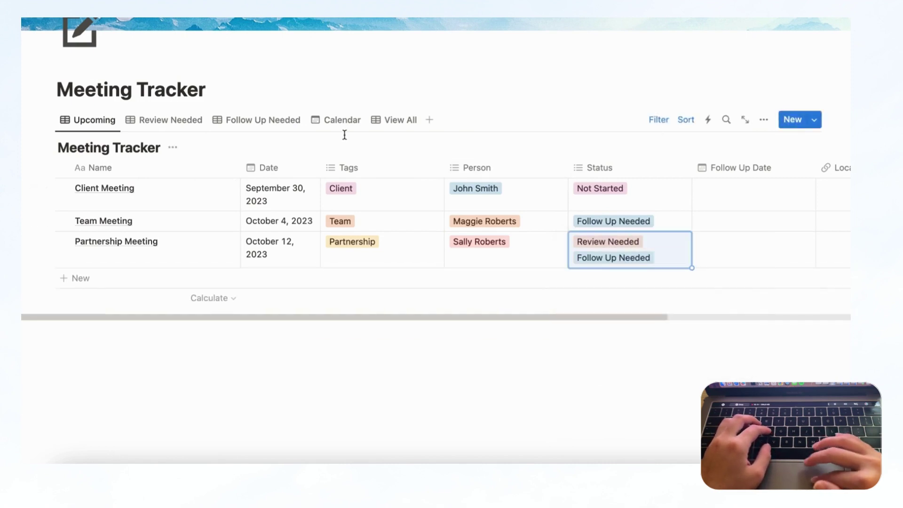
- Check which meetings appear in the Review Needed, Follow Up Needed, Calendar and View All views
left_click(162, 124)
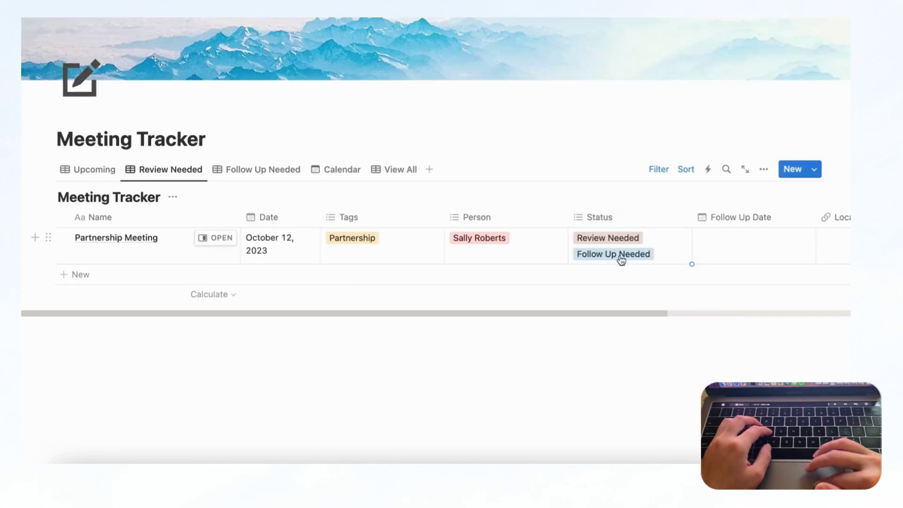
left_click(271, 171)
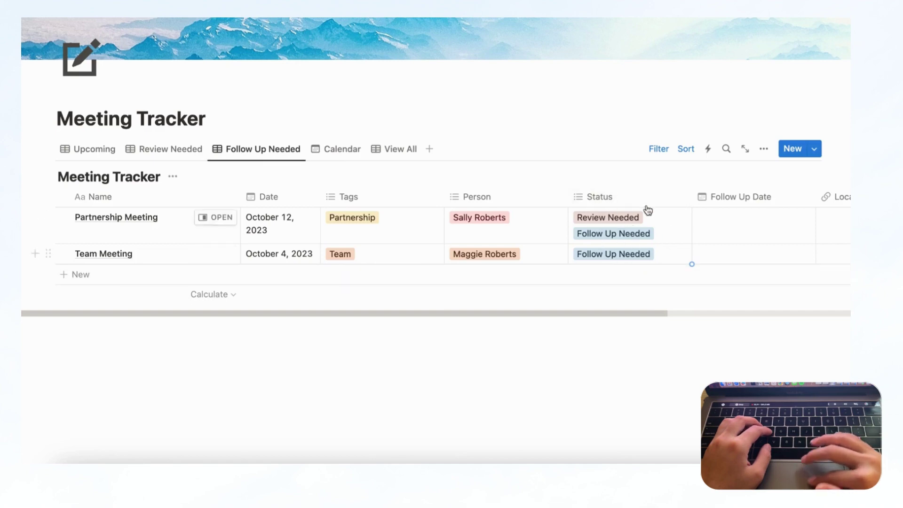
left_click(339, 149)
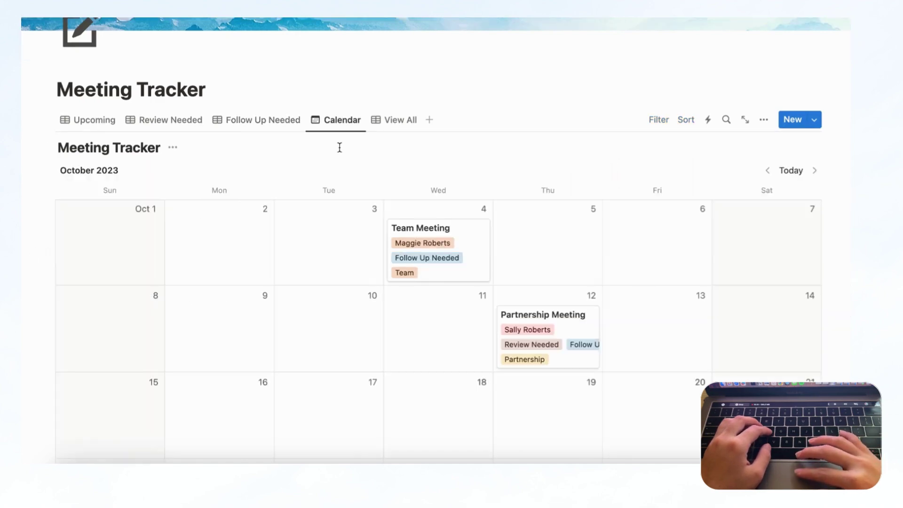
left_click(403, 121)
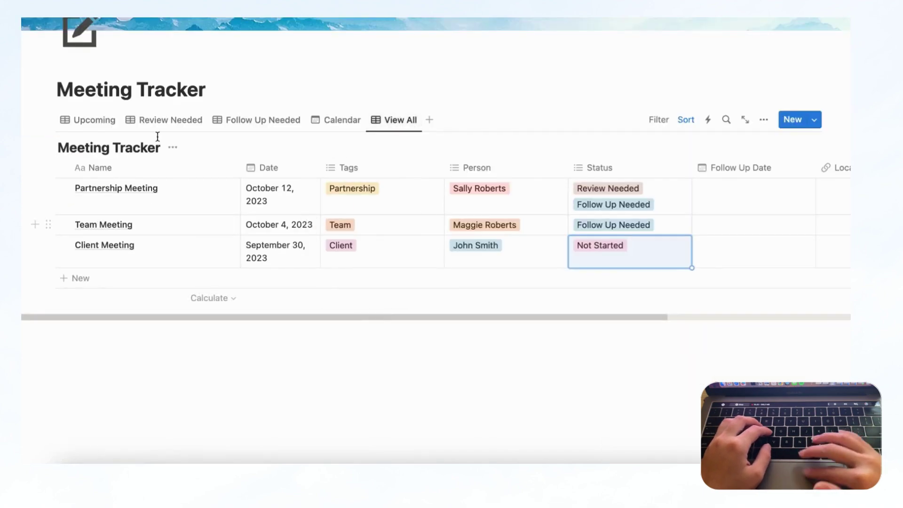
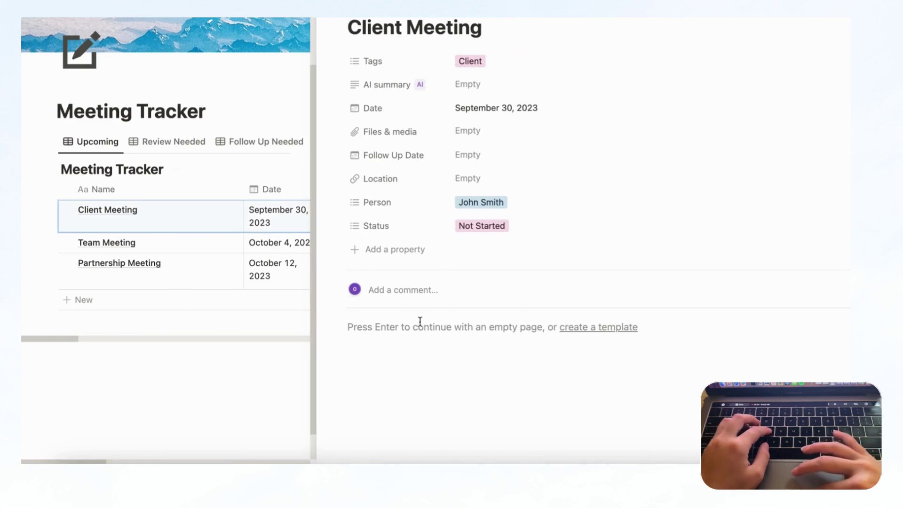
- Write "Meeting Notes:" in the Client Meeting page's body, followed by the bullet "Client needs template for small business"
type("Meeting Notes:")
key("Return")
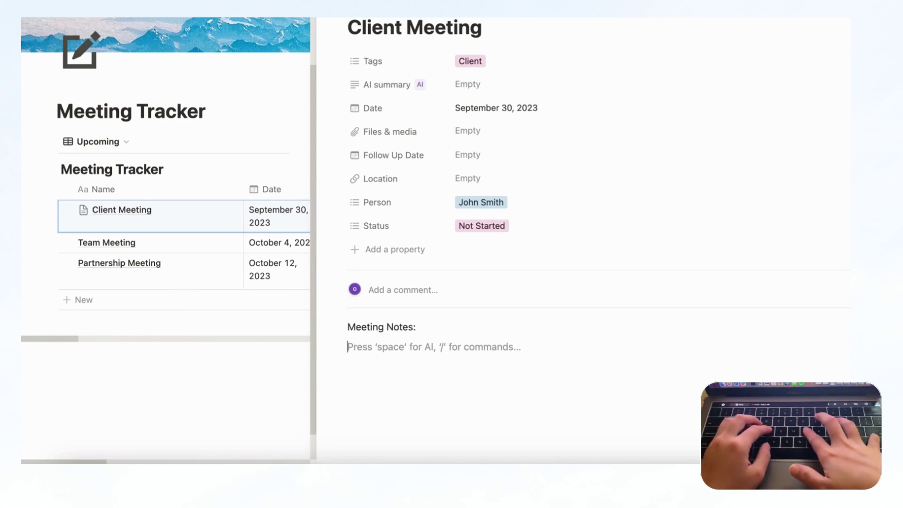
type("- Cli")
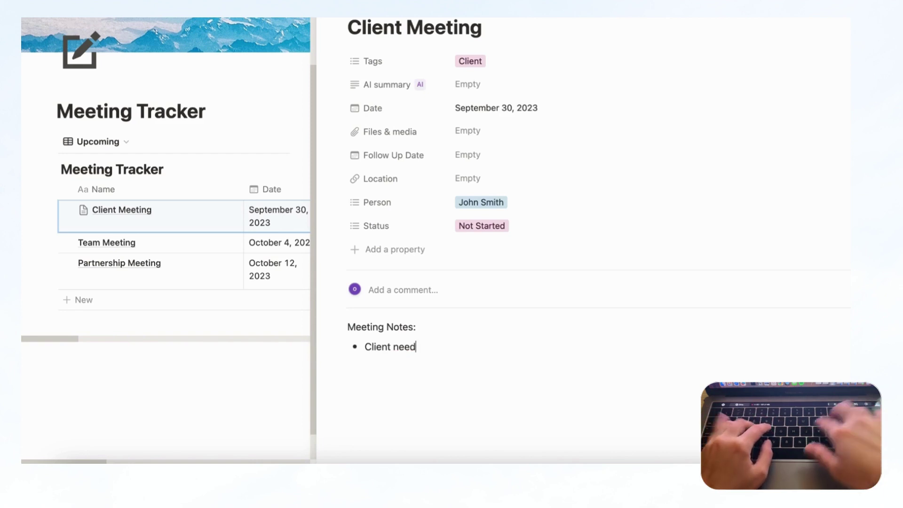
type("late for small business")
key("Return")
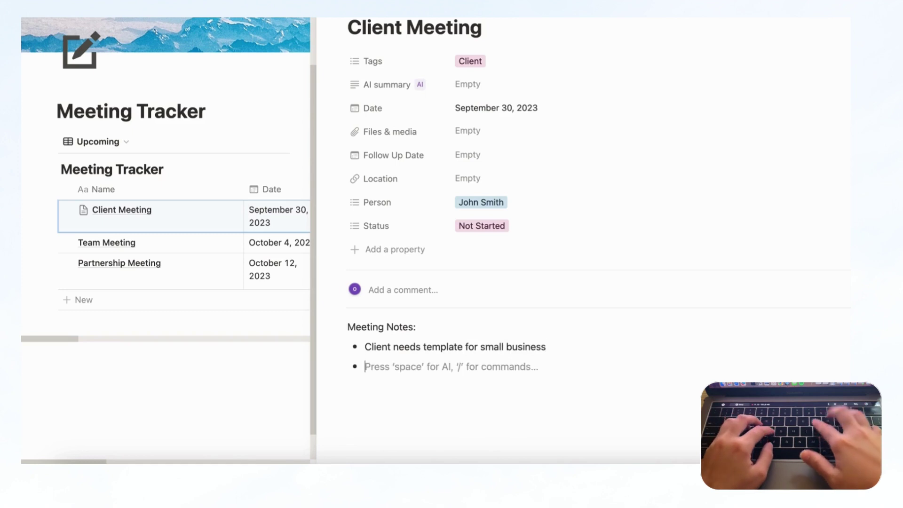
- Add the bullets "needs invoicing function" and "a way to keep track of finances and tasks", and close the Client Meeting page
type("needs invoicin")
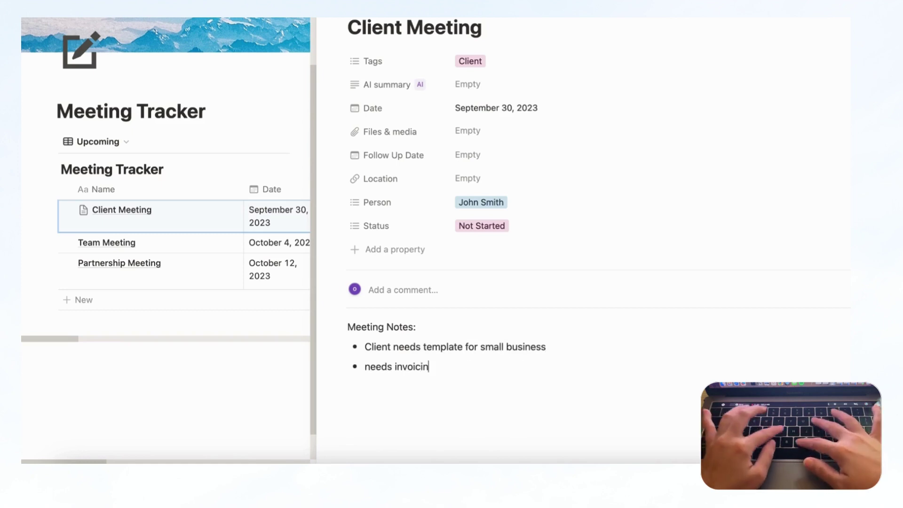
type("g function")
key("Return")
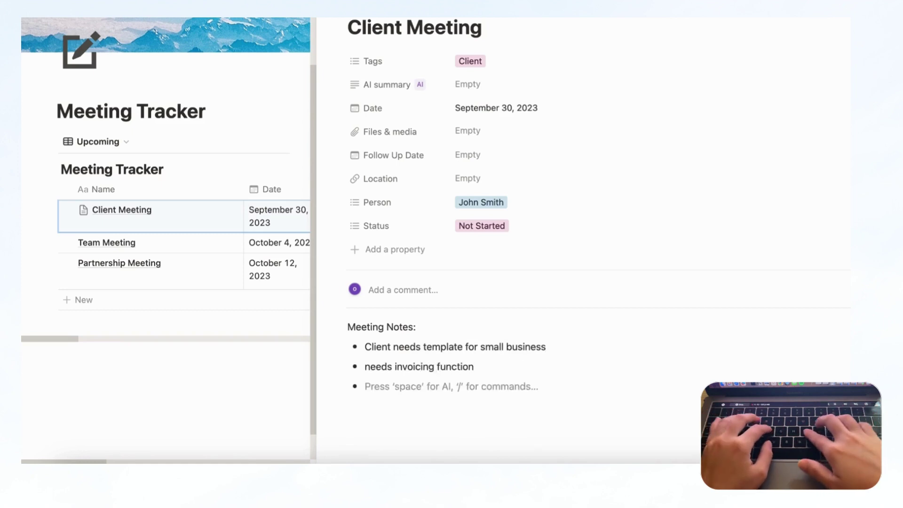
type("a way to keep tr")
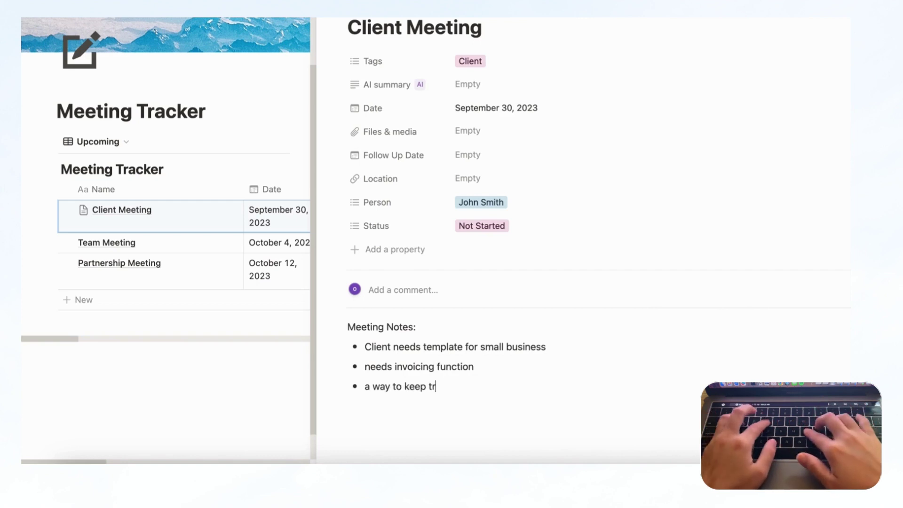
type("ack of finances and tasks")
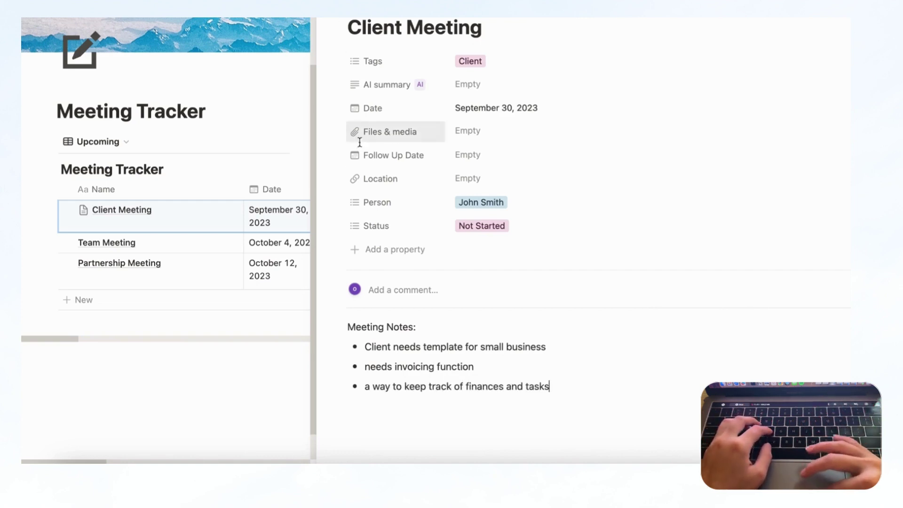
key("Escape")
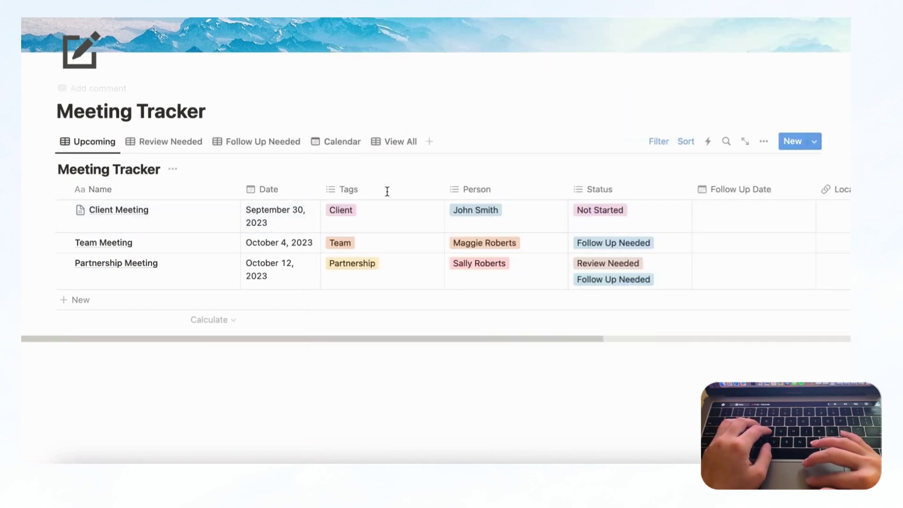
- Generate the AI summary for the Client Meeting in the Upcoming view
scroll(417, 246, "right", 10)
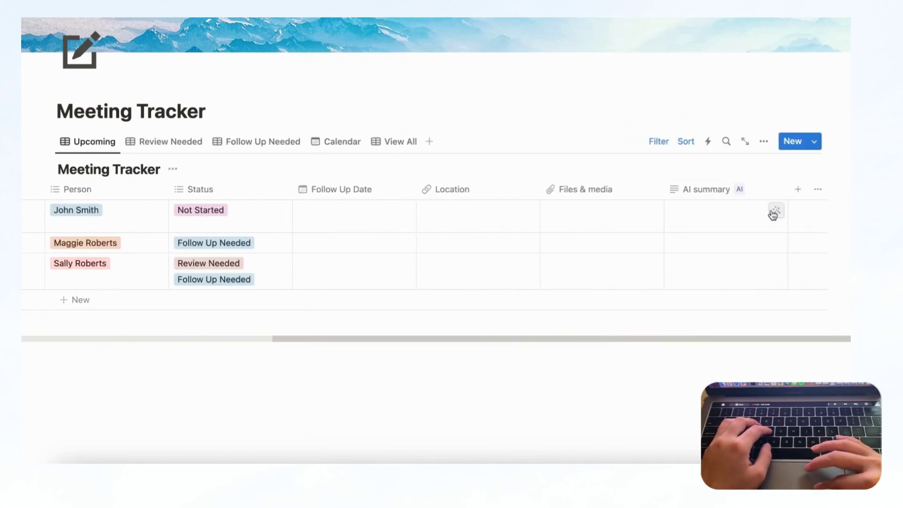
left_click(776, 212)
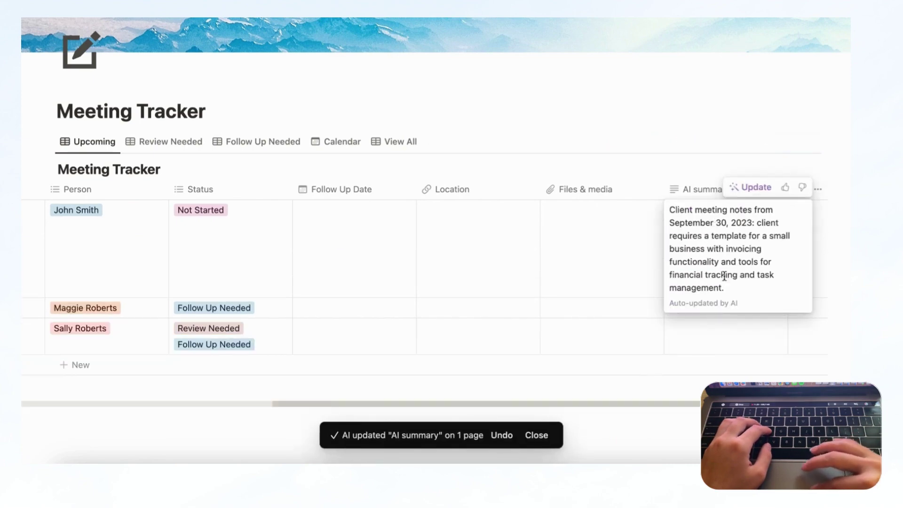
- Review the Client Meeting's AI summary alongside its other properties across the Upcoming table
key("Escape")
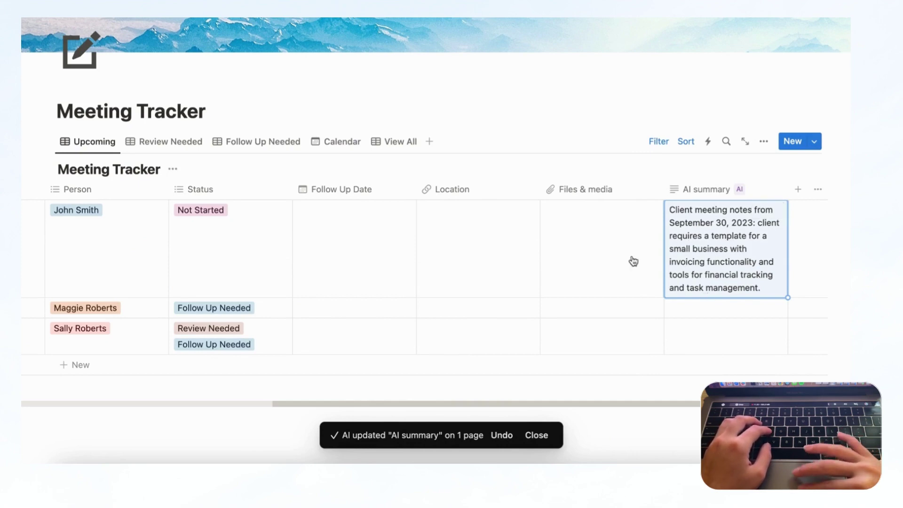
scroll(633, 261, "left", 10)
scroll(633, 261, "right", 10)
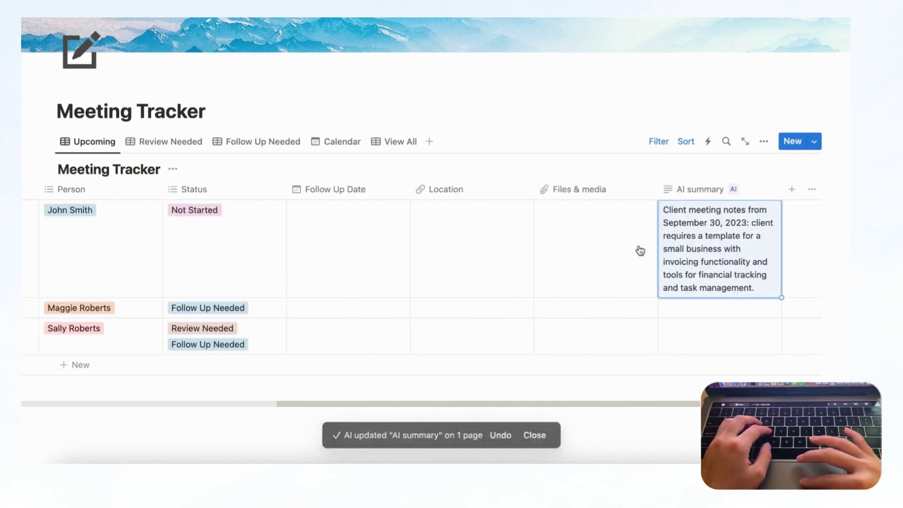
scroll(679, 236, "left", 10)
scroll(679, 236, "right", 10)
scroll(679, 236, "left", 10)
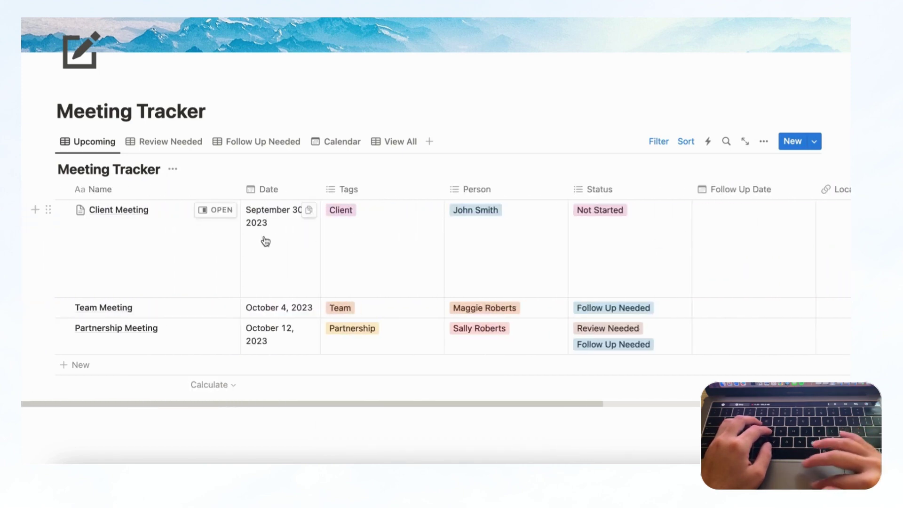
scroll(292, 260, "right", 3)
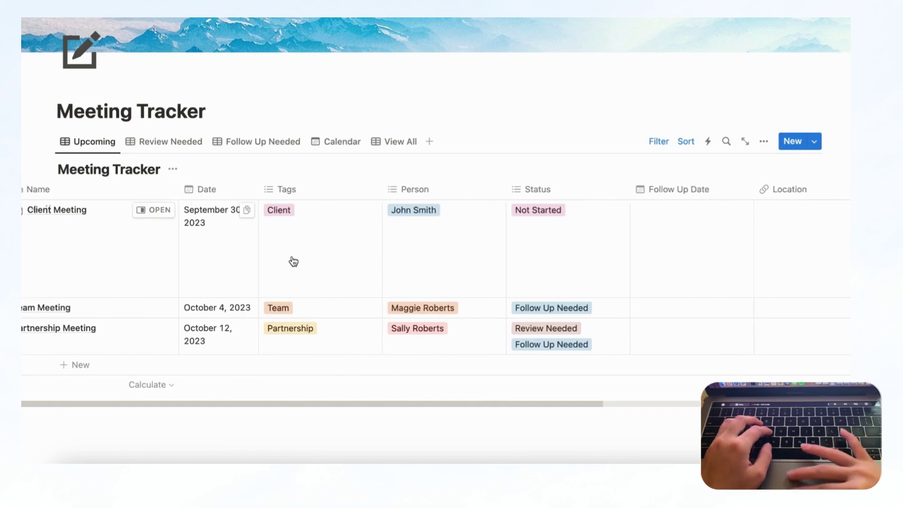
scroll(293, 260, "right", 15)
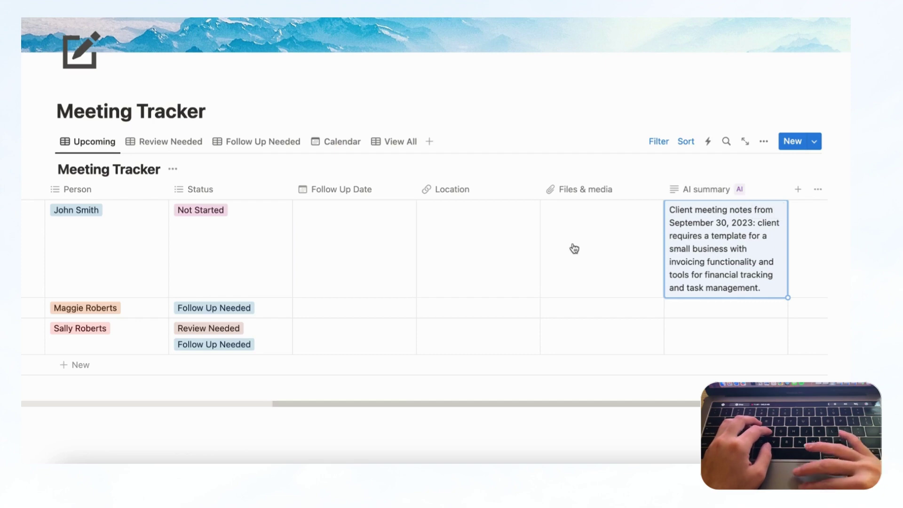
scroll(574, 248, "left", 10)
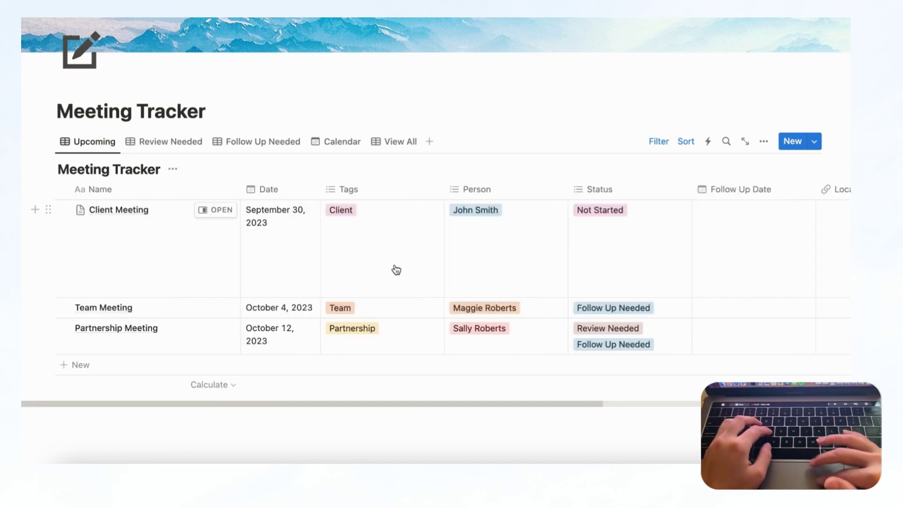
- Create a new page template for the Meeting Tracker database and title it "Client Meeting"
left_click(815, 145)
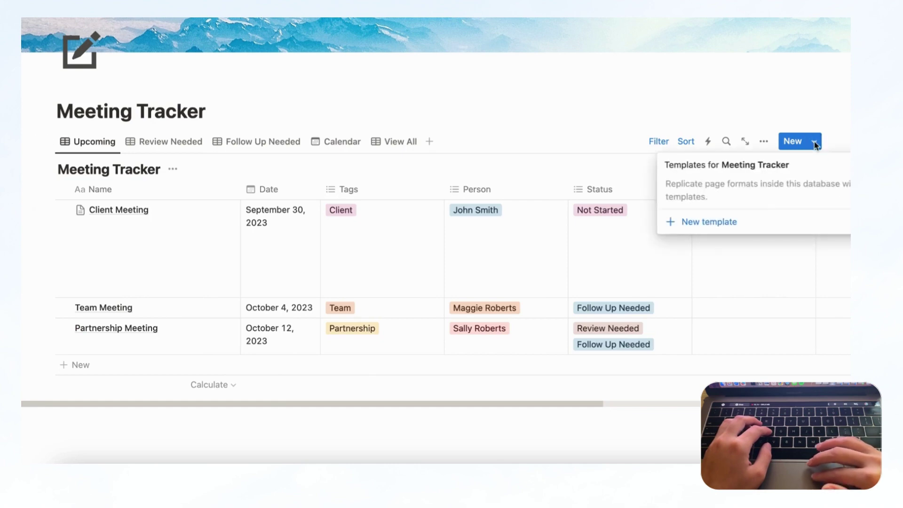
left_click(702, 228)
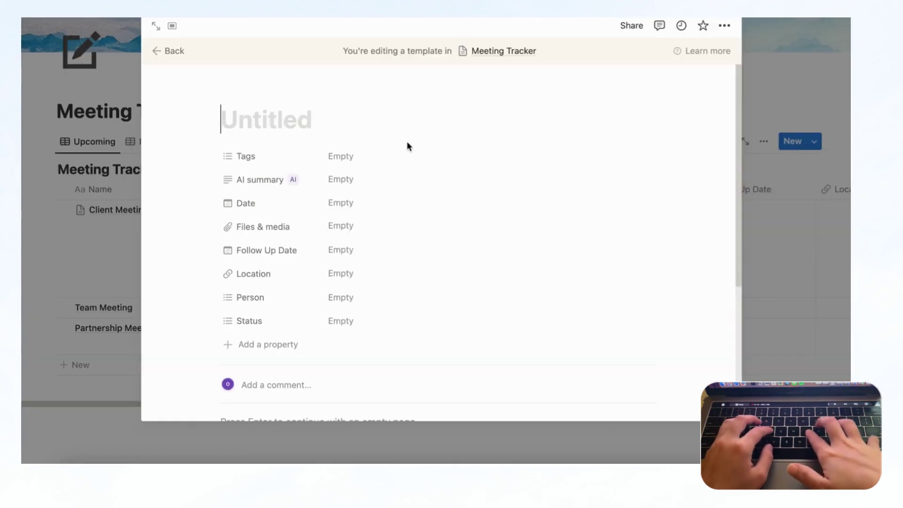
type("Client ")
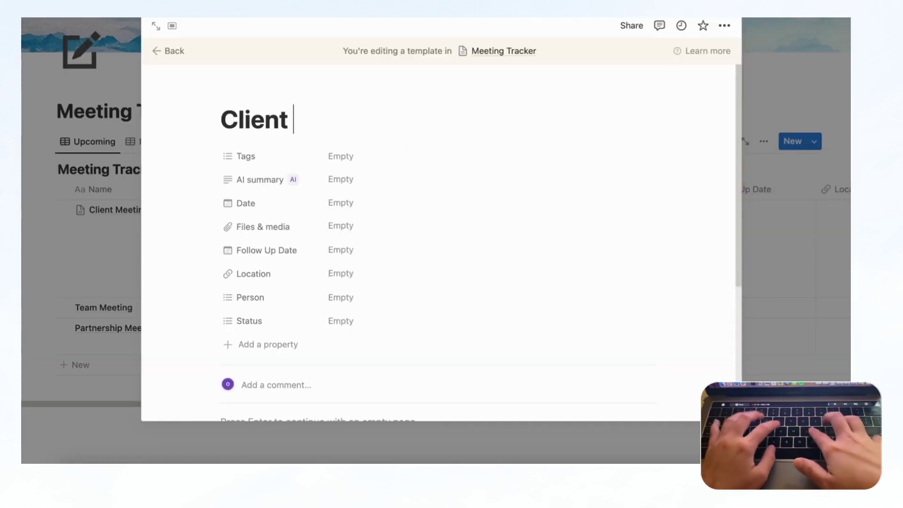
type("Meeting")
key("Down")
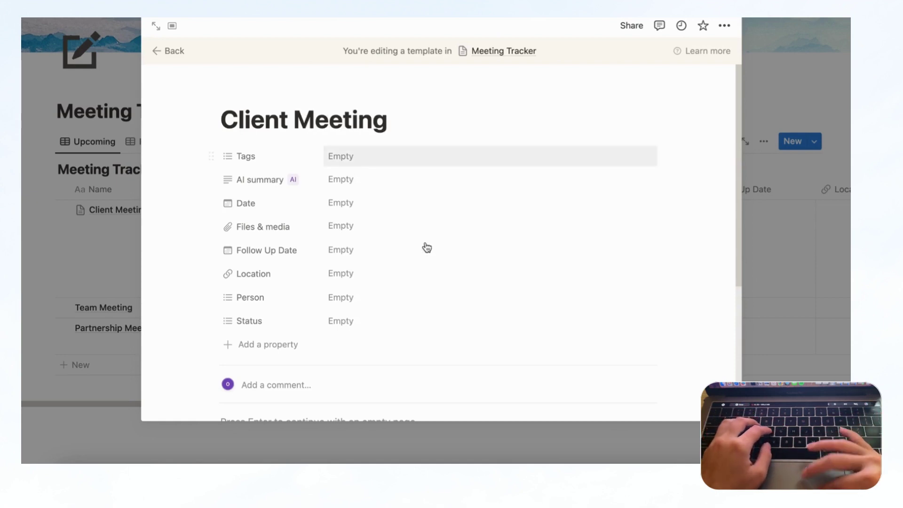
- Add the lines "Client meeting notes:" and "Tasks after meeting:" with blank space below each to the template's body, and return to the tracker
scroll(392, 291, "down", 5)
left_click(246, 219)
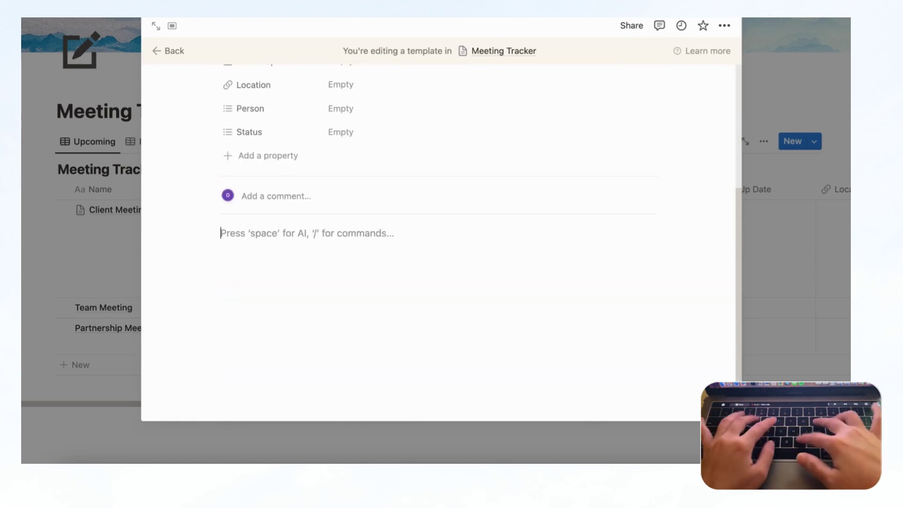
type("Client meeting notes:")
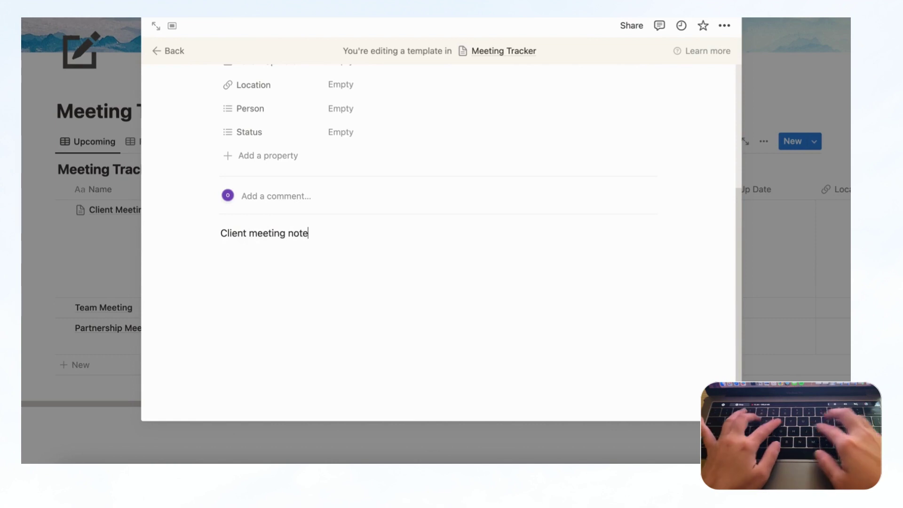
key("Return")
key("Return")
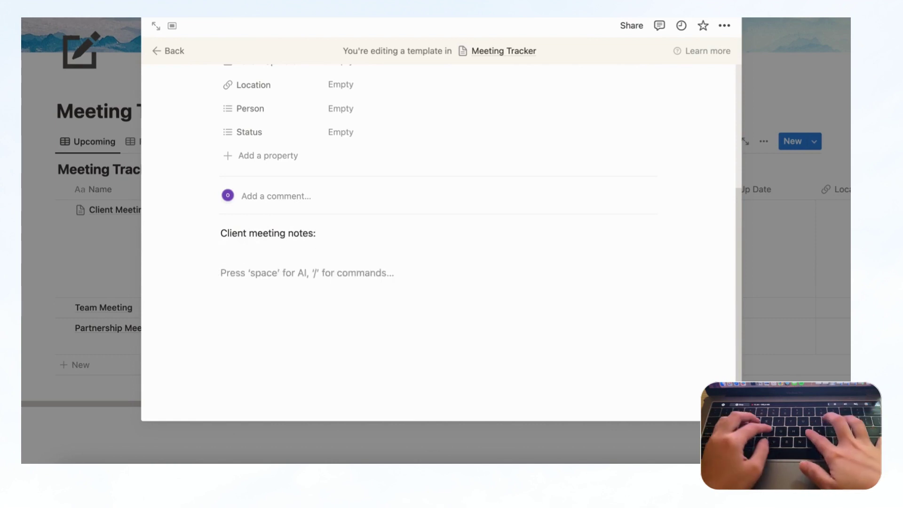
type("Tasks after meeting:")
key("Return")
key("Return")
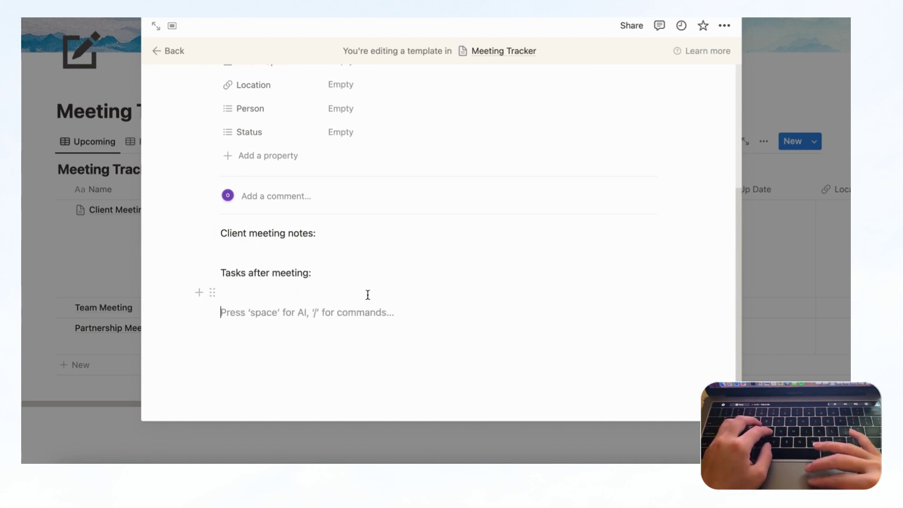
scroll(368, 294, "up", 5)
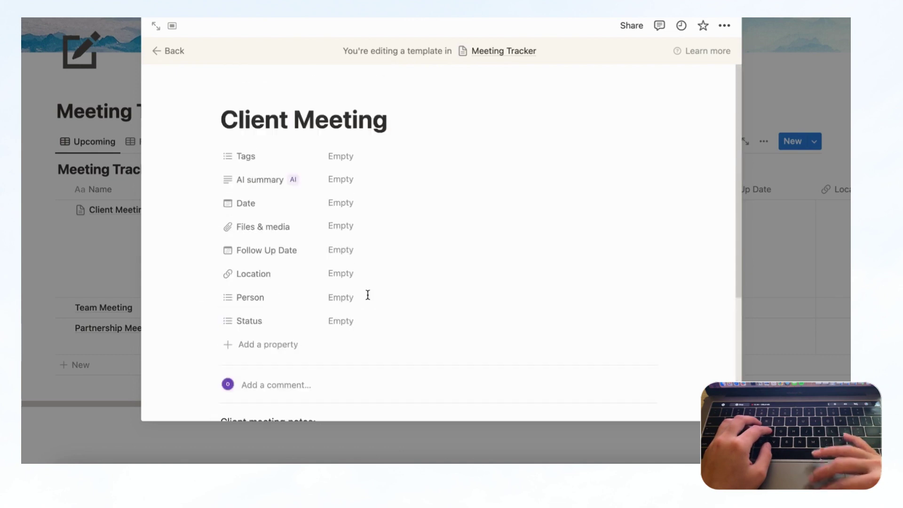
left_click(170, 51)
- Add a new meeting to the Upcoming table, open its page and apply the Client Meeting template
scroll(216, 247, "down", 2)
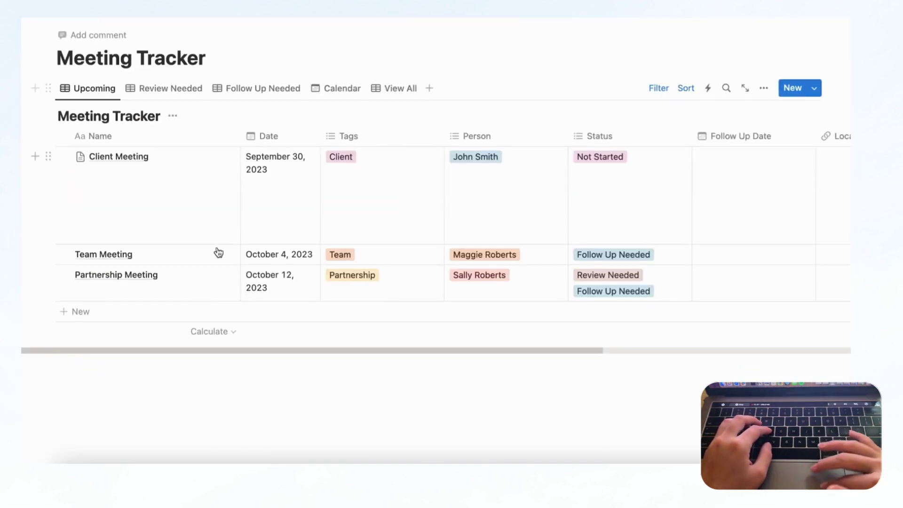
left_click(96, 315)
key("Escape")
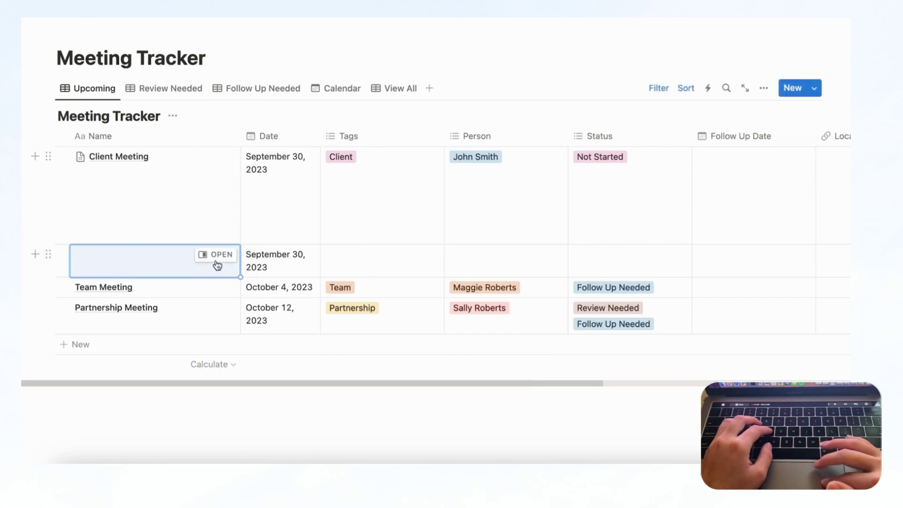
left_click(220, 256)
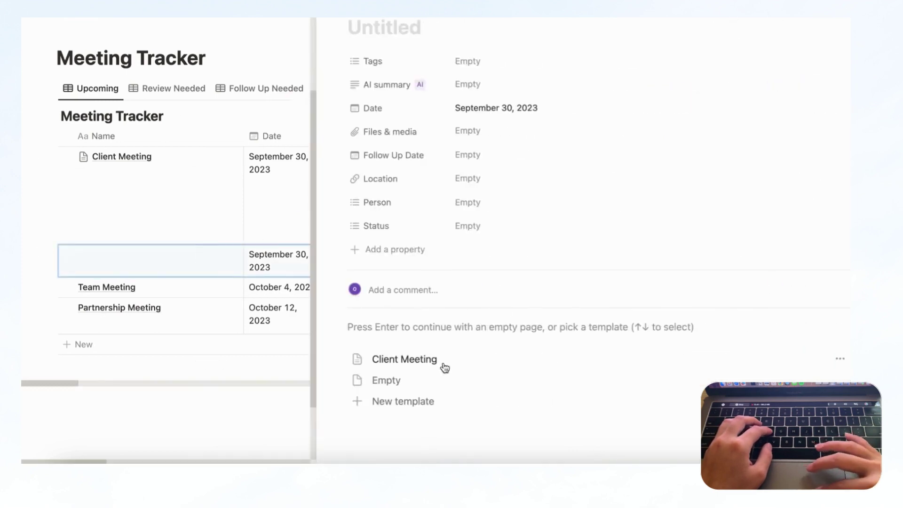
left_click(413, 360)
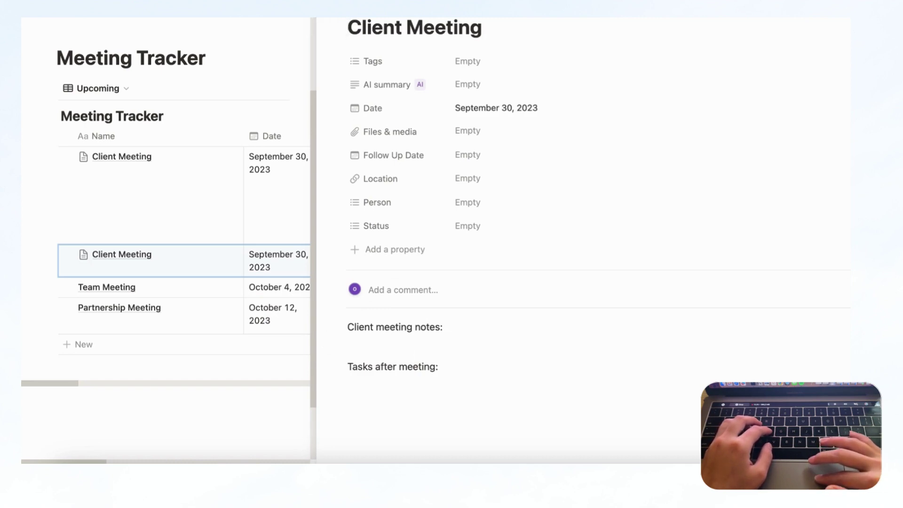
key("Escape")
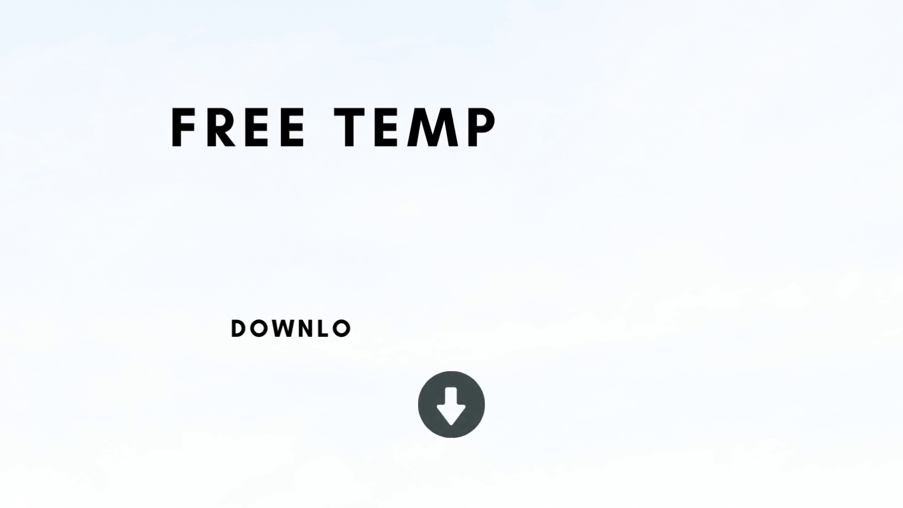